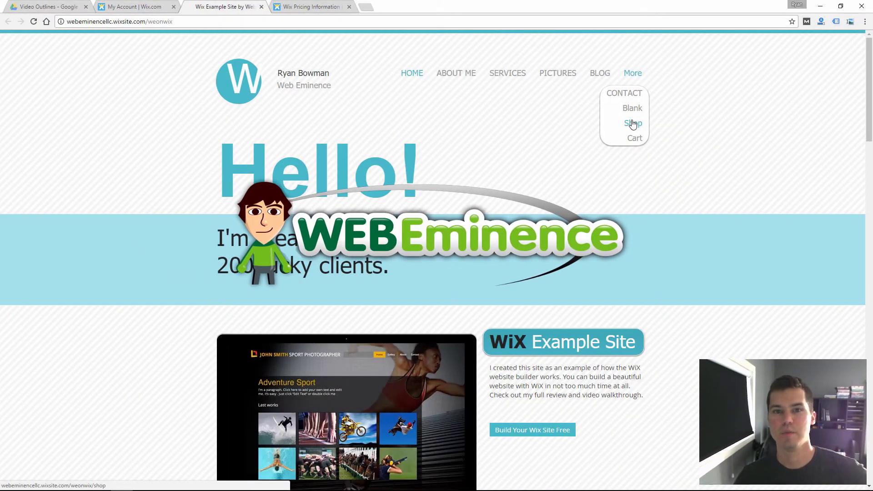
On the live site's Shop page, open the hat's quick view and add it to the cart
left_click(632, 129)
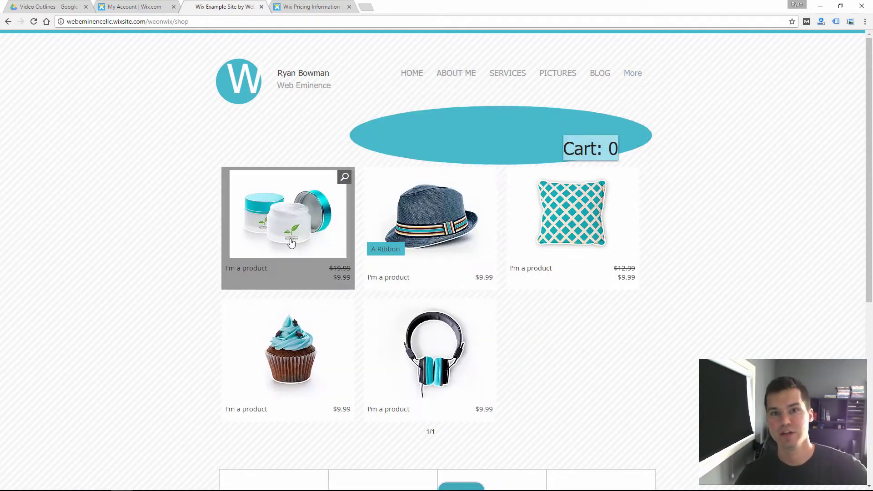
left_click(440, 227)
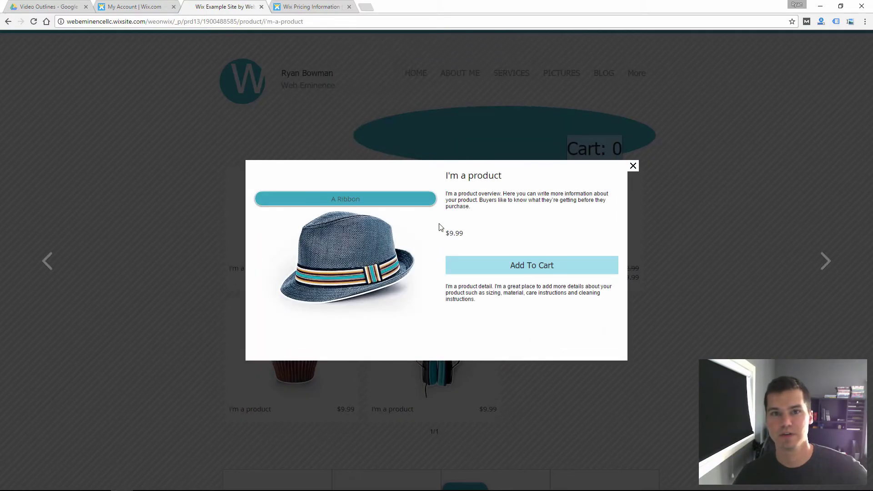
left_click(502, 266)
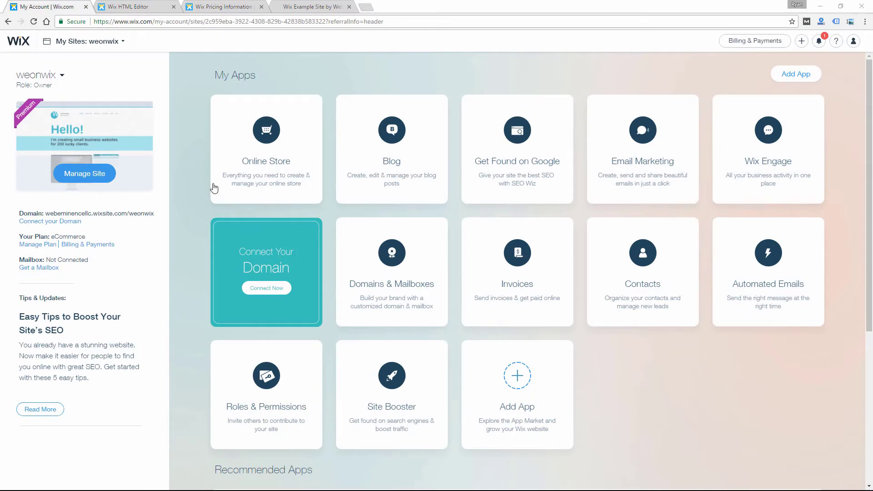
Open Manage Store from the Online Store app card on the dashboard
mouse_move(226, 162)
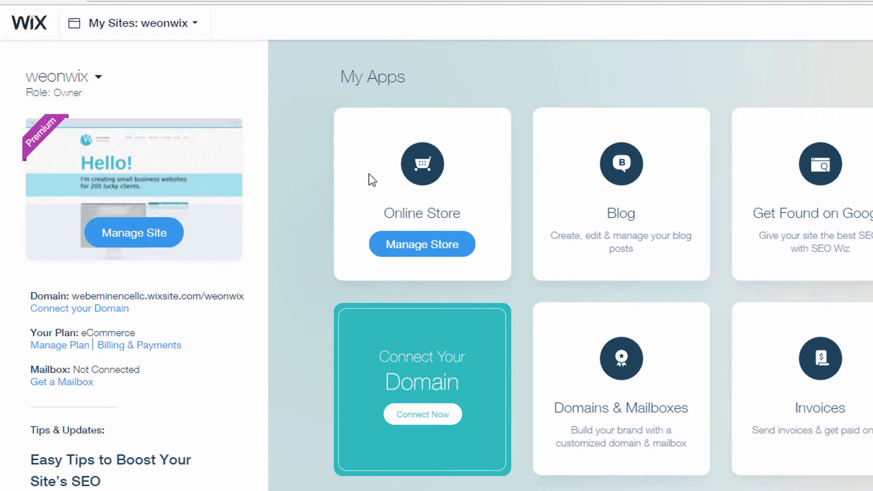
left_click(375, 175)
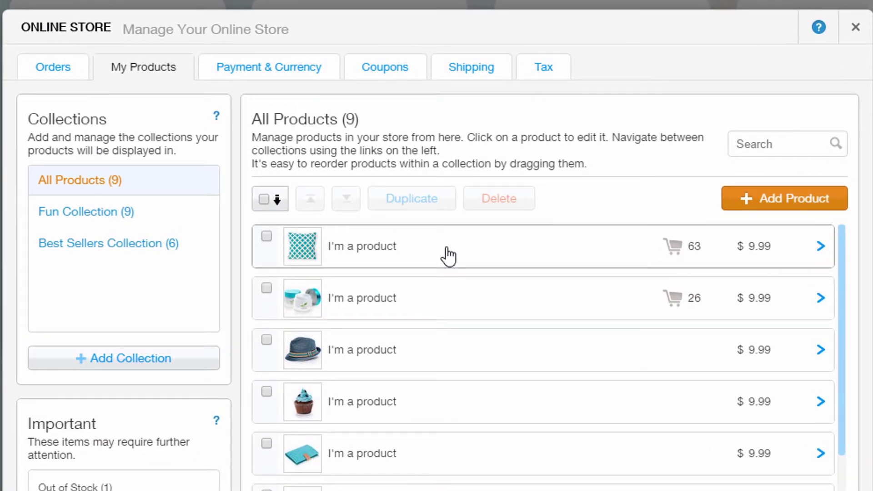
Open the first product's details and scroll through its photos, description and $12.99 retail price
left_click(448, 252)
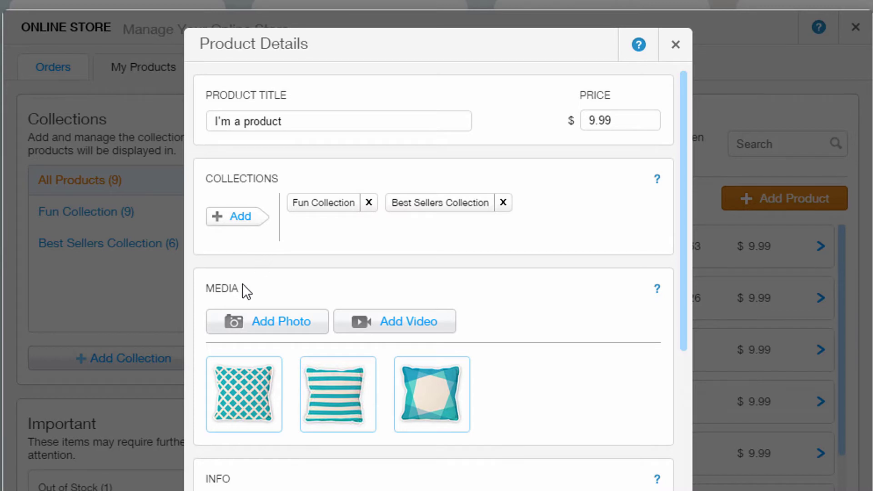
scroll(244, 286, "down", 1)
scroll(291, 288, "down", 3)
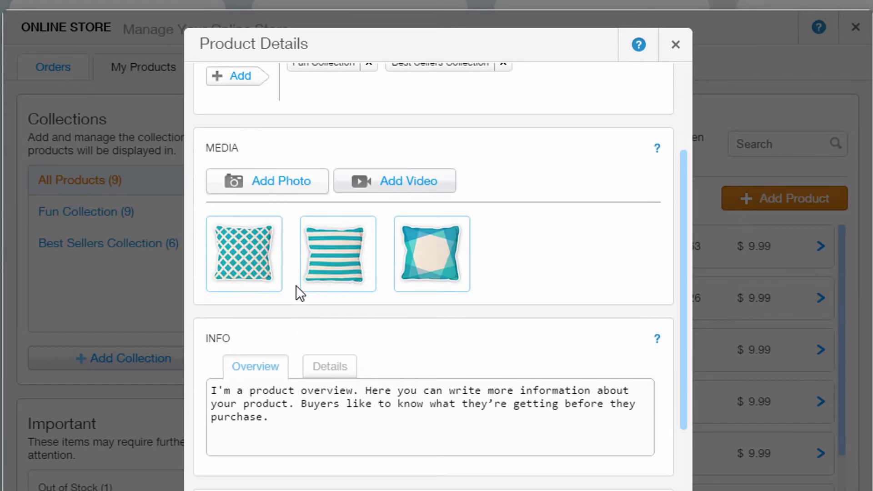
scroll(271, 406, "down", 1)
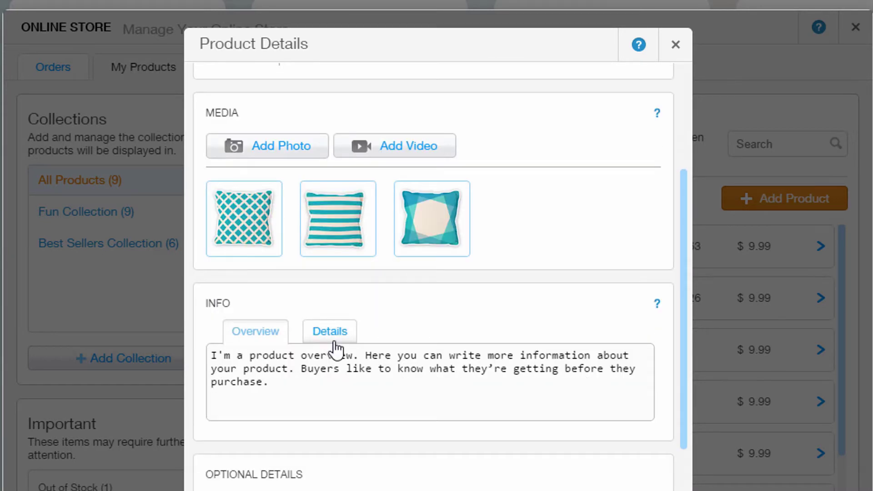
scroll(294, 389, "down", 5)
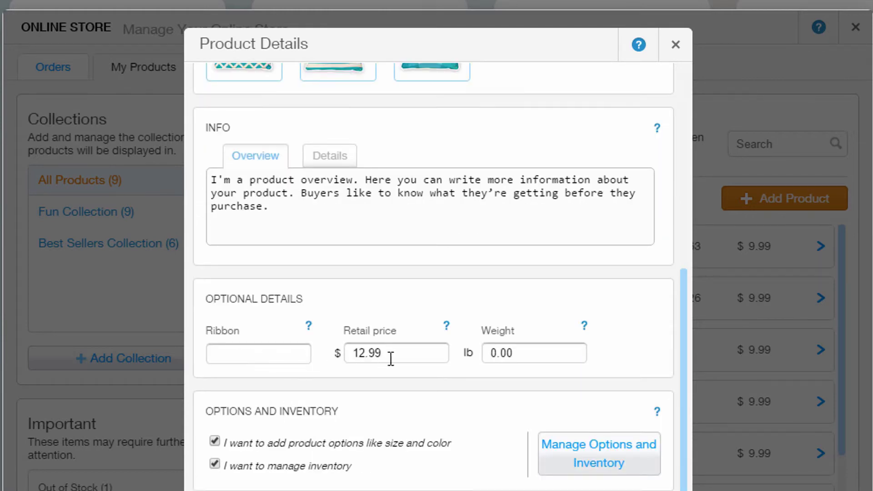
scroll(481, 373, "down", 1)
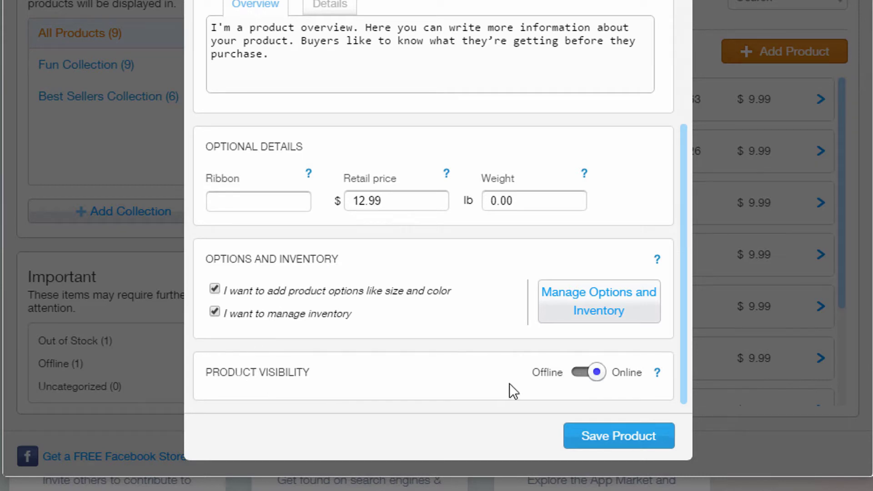
scroll(424, 379, "up", 5)
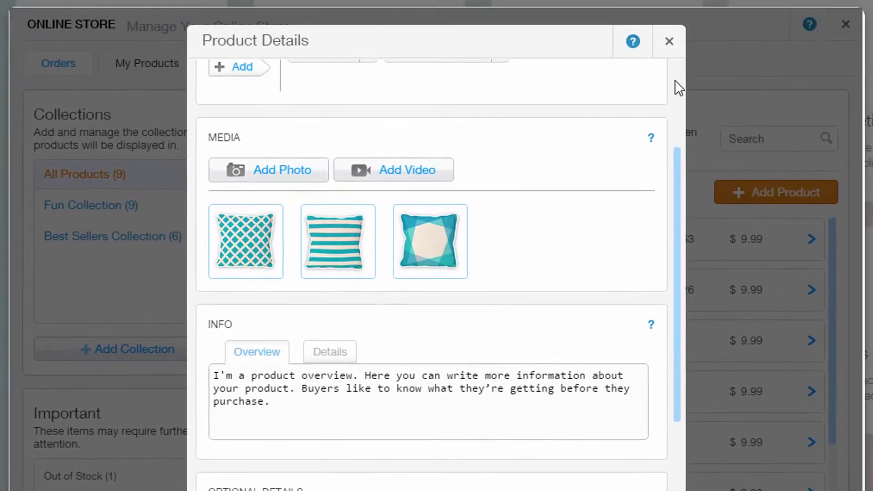
Close the product details, review orders, and keep Authorize.net as the payment method
left_click(673, 40)
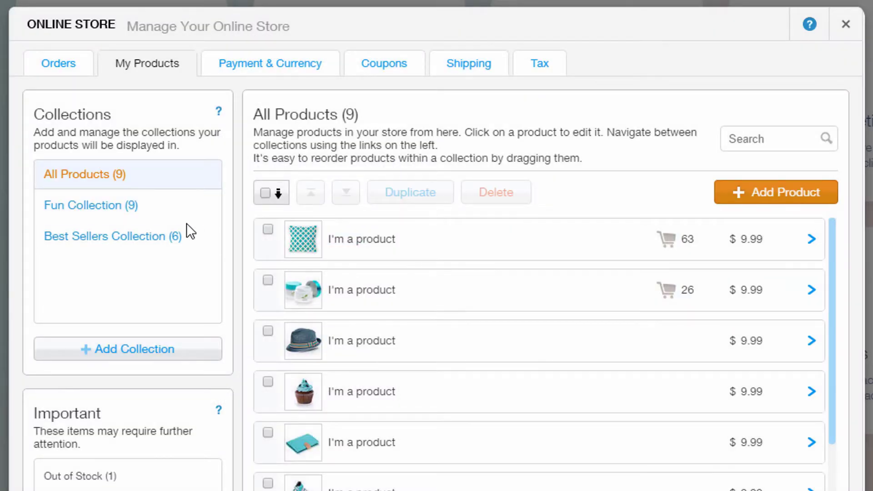
left_click(59, 66)
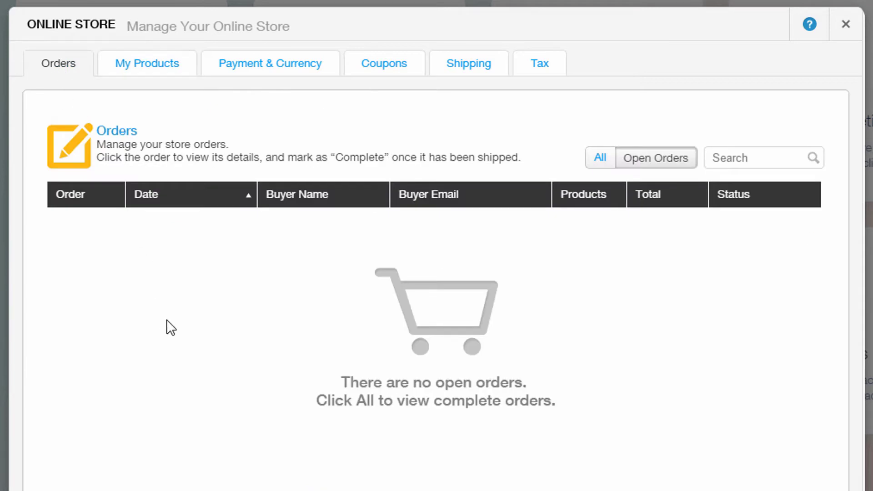
left_click(231, 69)
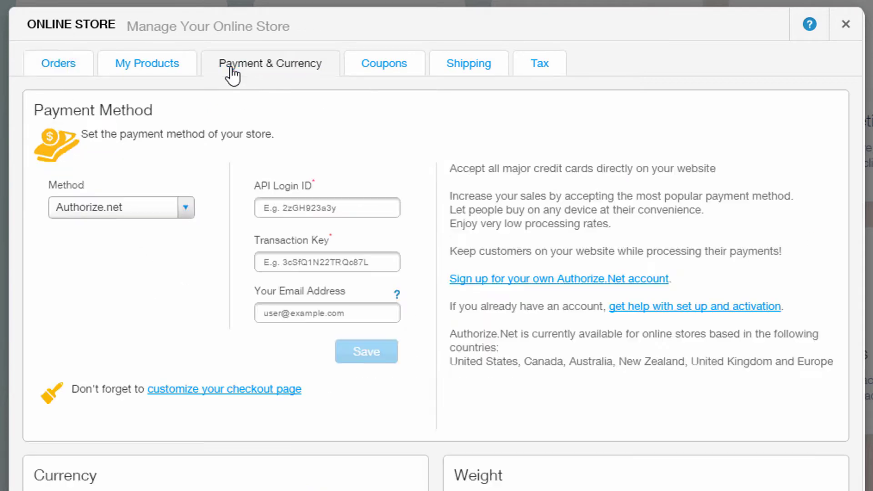
left_click(156, 210)
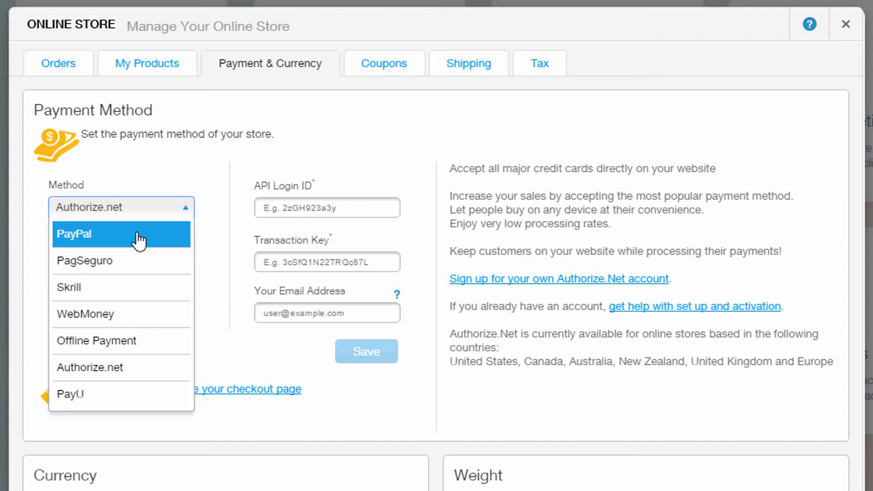
left_click(204, 257)
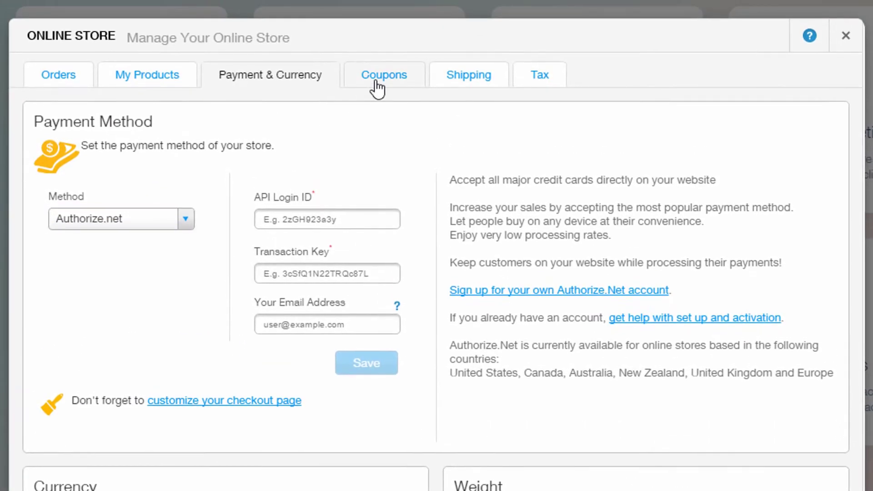
Review the store's coupons, starting a new coupon and discarding it unsaved
left_click(377, 78)
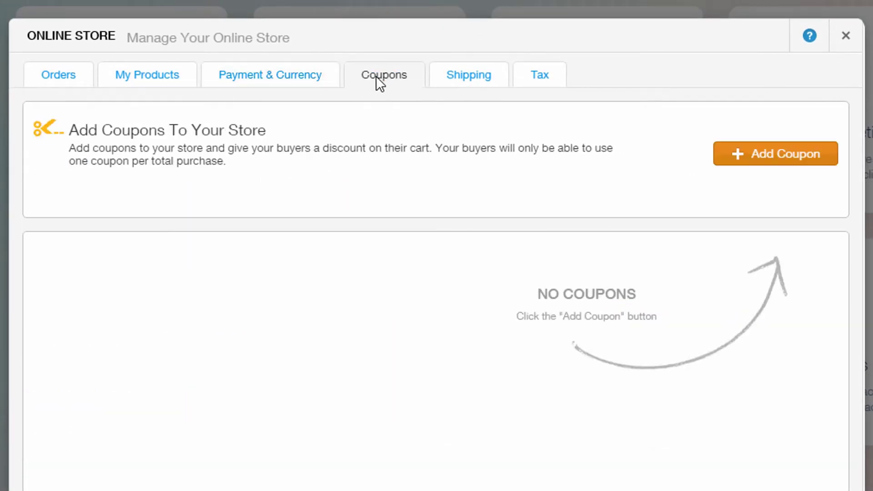
left_click(809, 155)
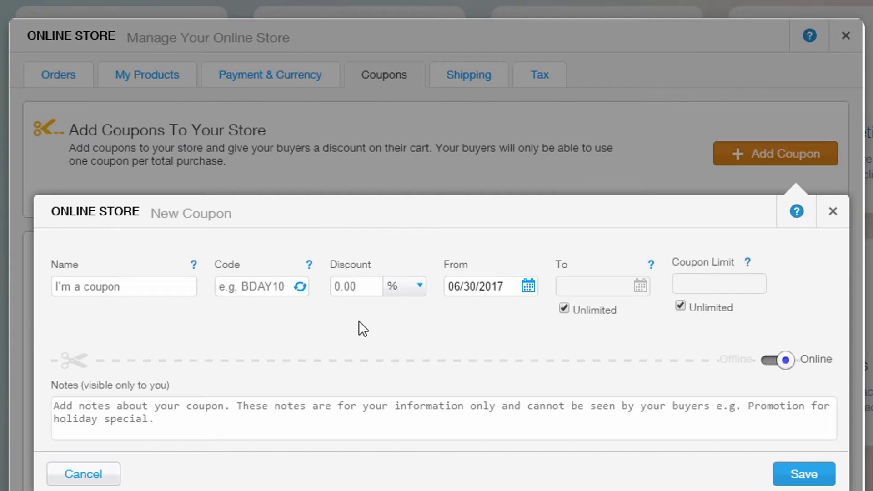
left_click(828, 214)
Review shipping, keeping Price Range fee calculation, and check the tax settings
left_click(457, 90)
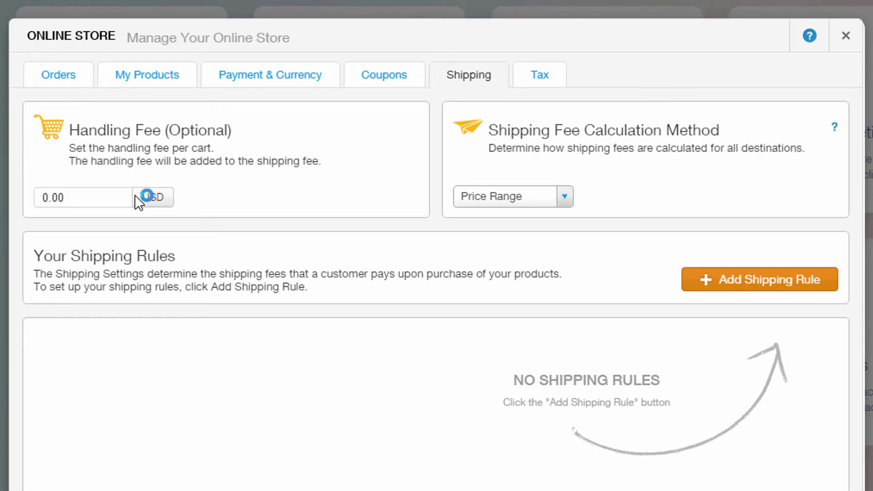
left_click(518, 204)
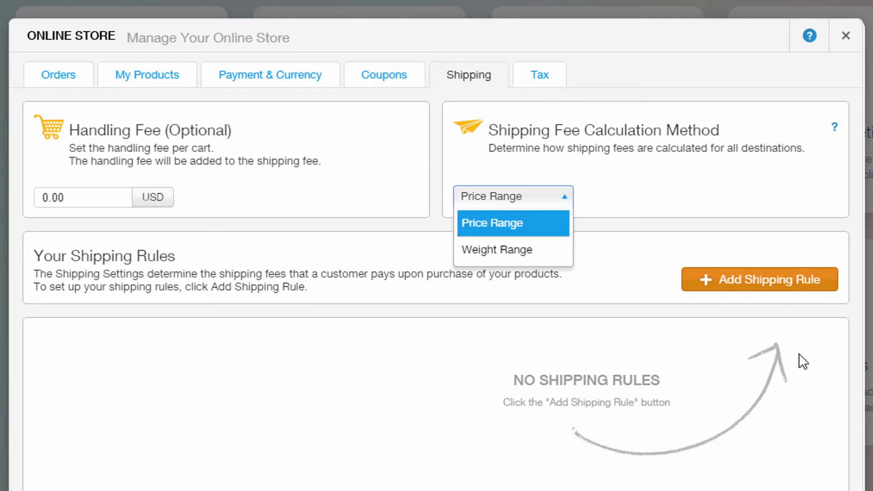
left_click(536, 94)
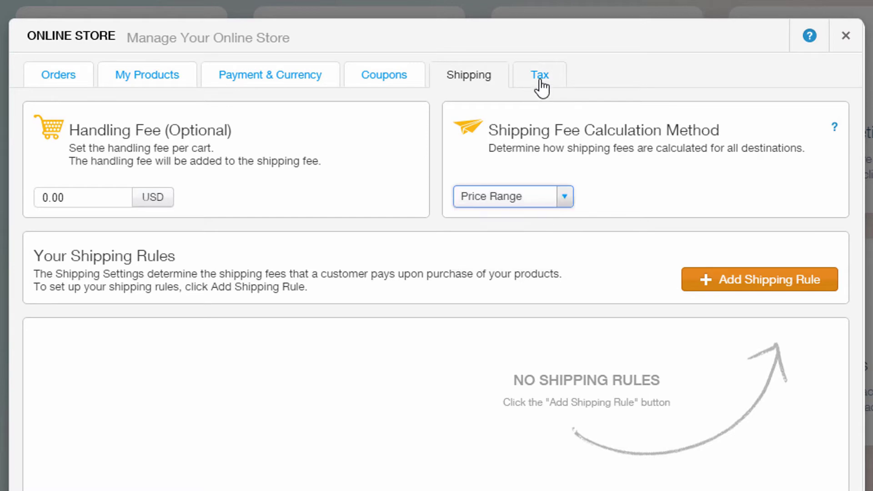
left_click(540, 86)
left_click(136, 78)
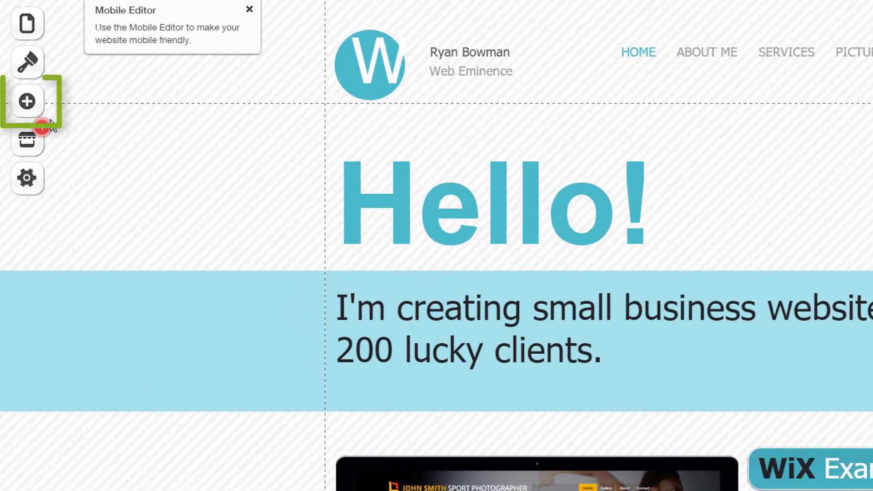
Open the Add panel, dismiss the mobile editor tip, and show the Online Store elements
left_click(32, 101)
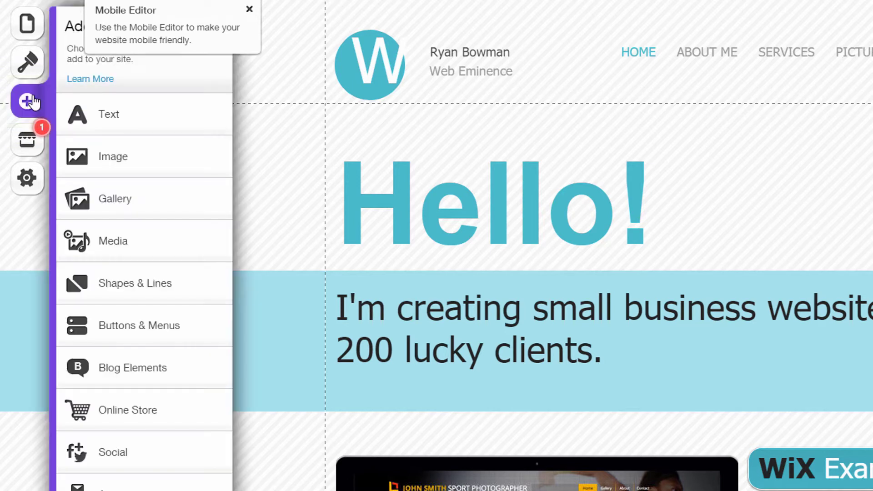
left_click(249, 9)
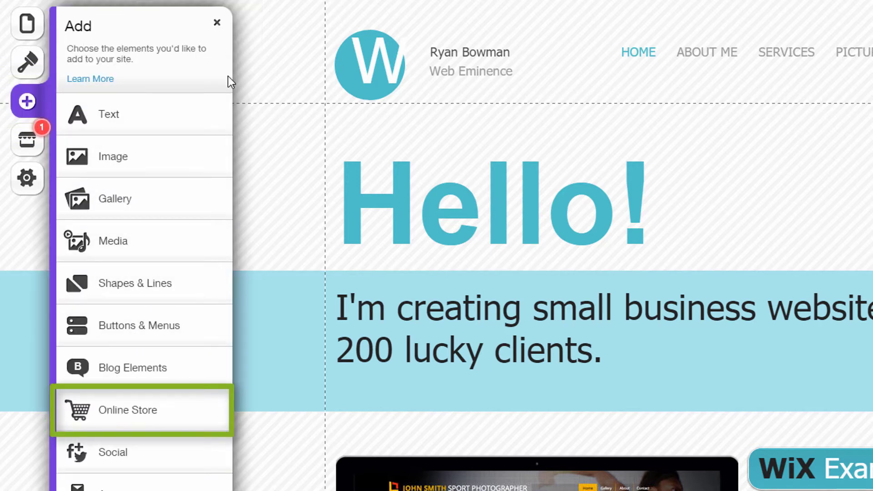
left_click(132, 412)
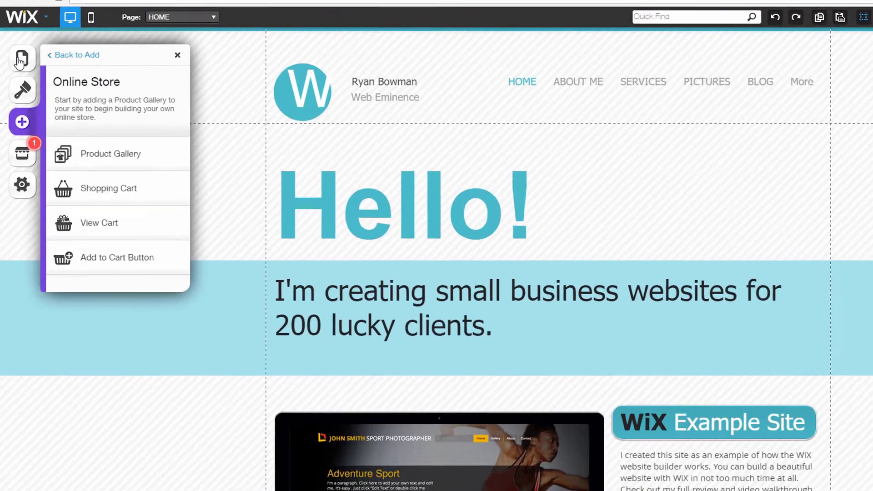
Switch to the Shop page and add a Product Gallery from the Online Store elements
left_click(17, 71)
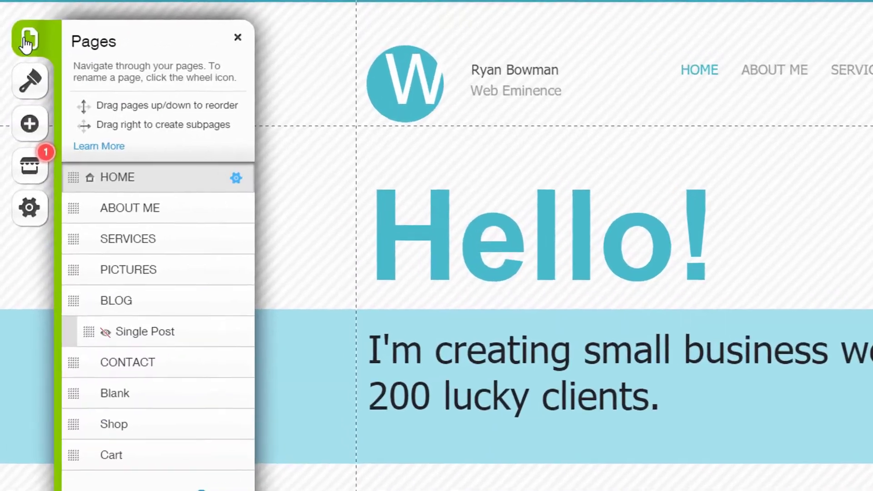
left_click(132, 423)
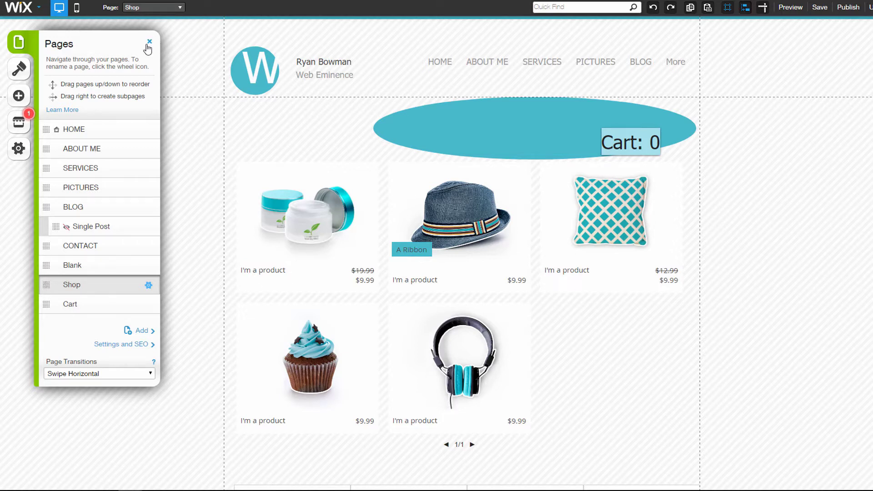
left_click(149, 42)
left_click(18, 96)
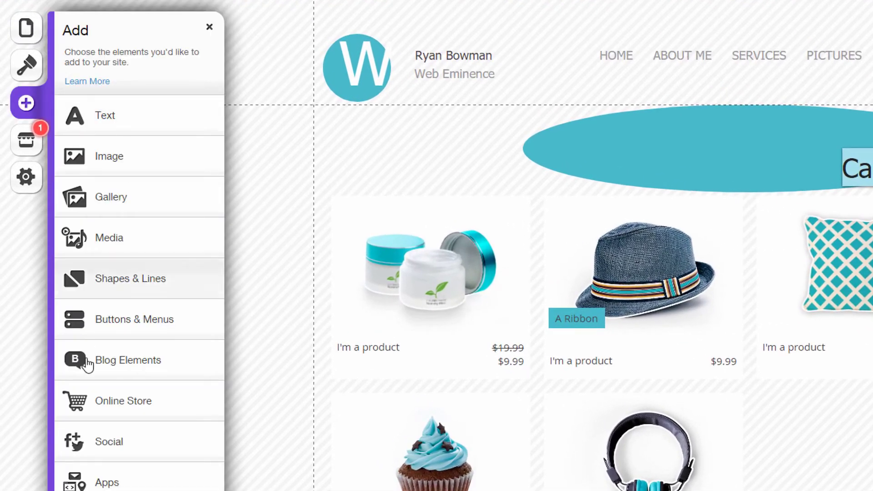
left_click(107, 401)
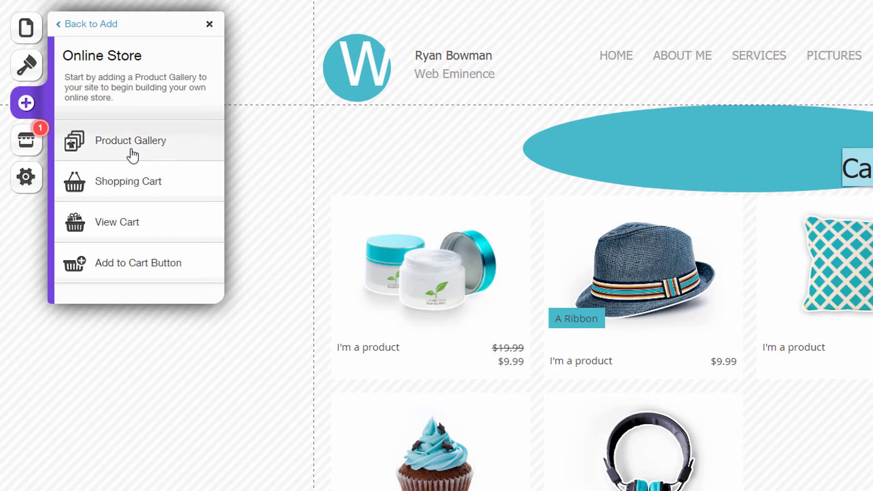
left_click(498, 261)
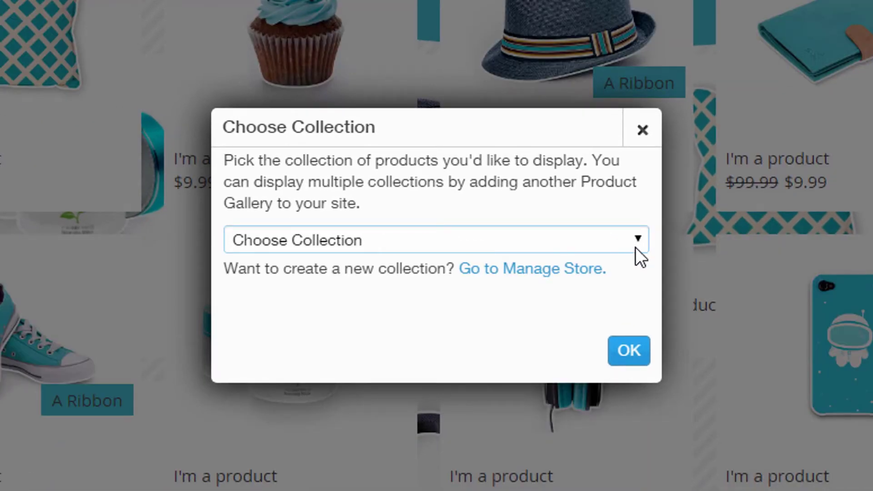
Set the gallery's collection to Fun Collection and close its settings
left_click(626, 239)
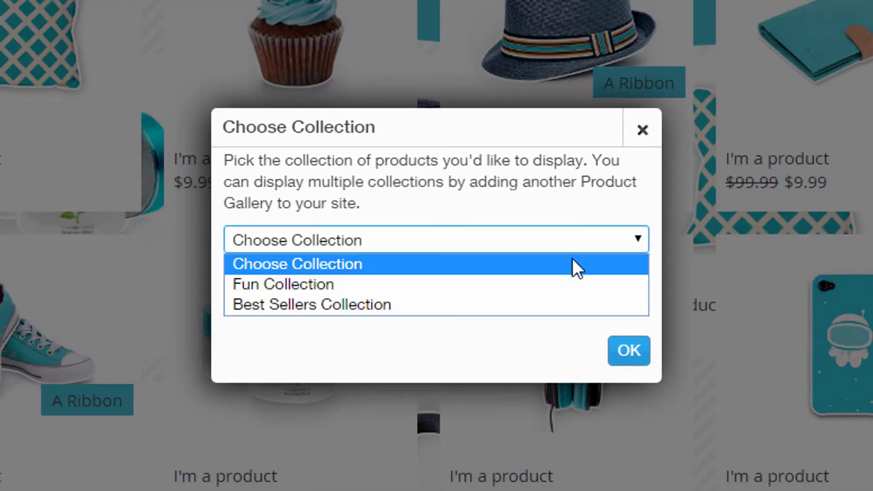
left_click(489, 292)
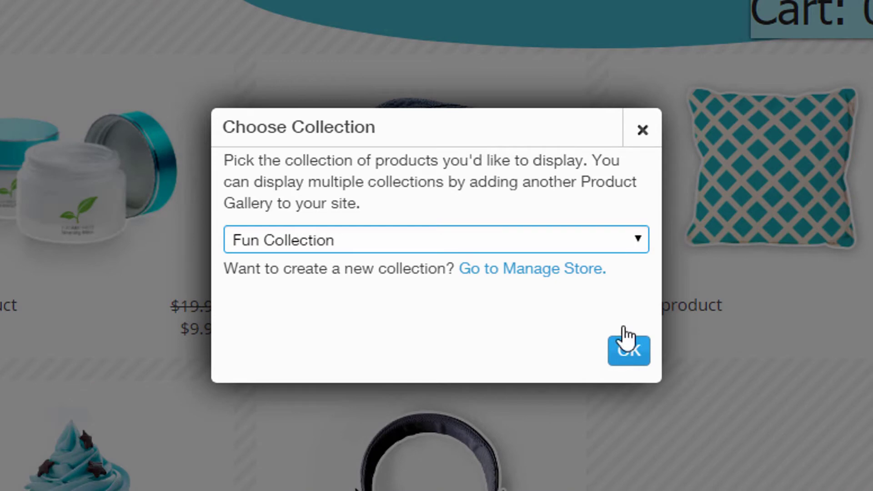
left_click(623, 341)
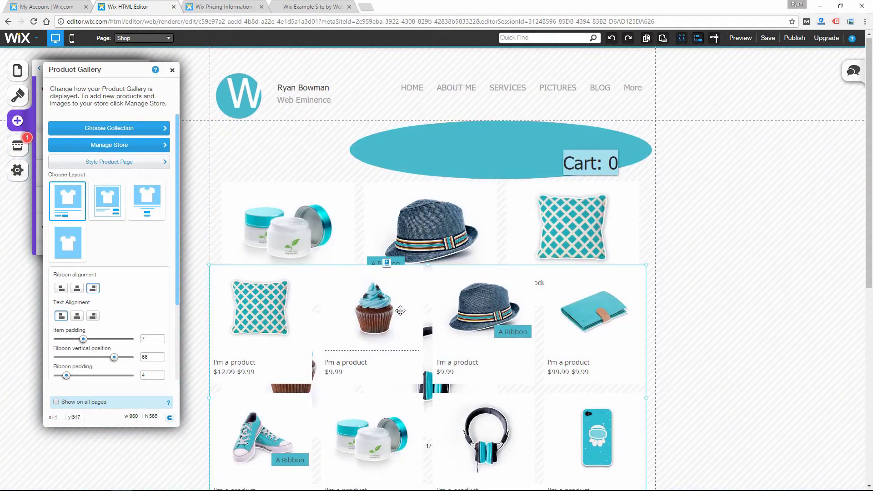
scroll(400, 311, "down", 3)
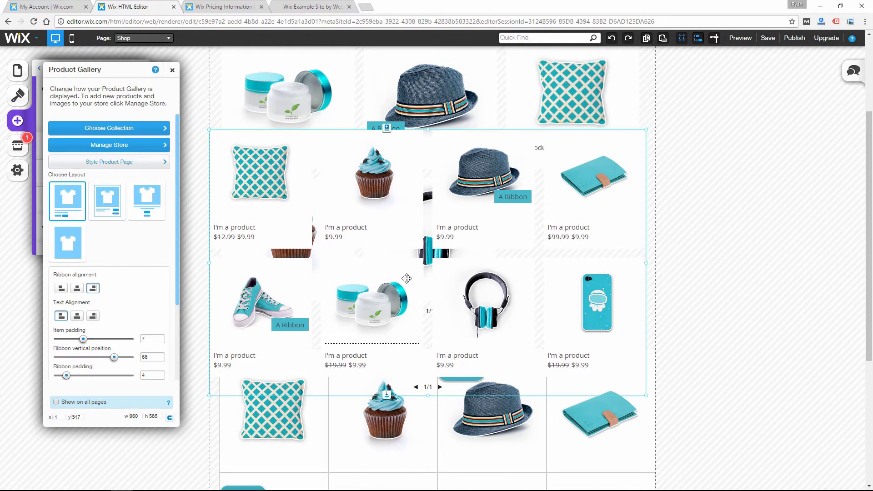
left_click(406, 278)
scroll(362, 255, "up", 3)
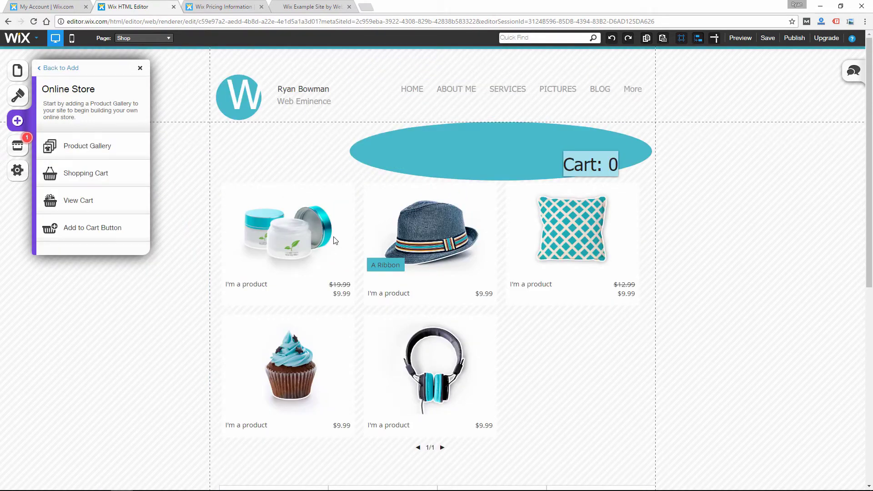
In the Product Gallery settings, try the left-aligned layout, then return to the ribbons layout
left_click(335, 240)
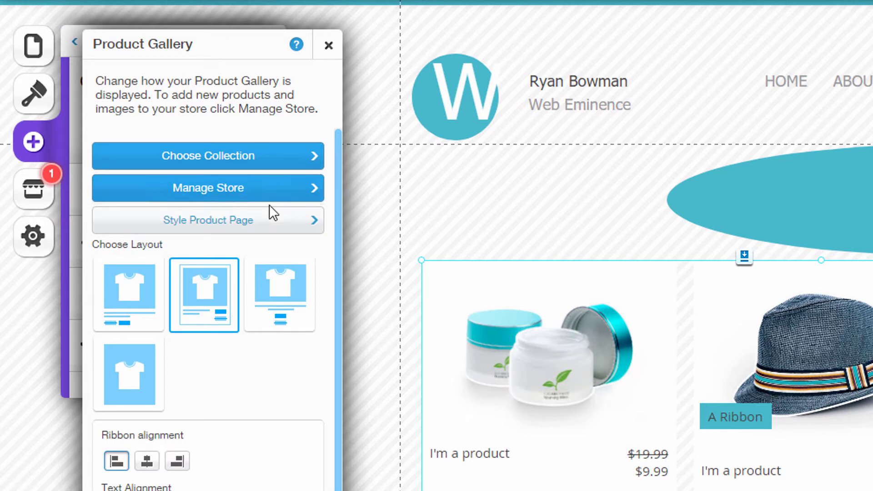
left_click(116, 298)
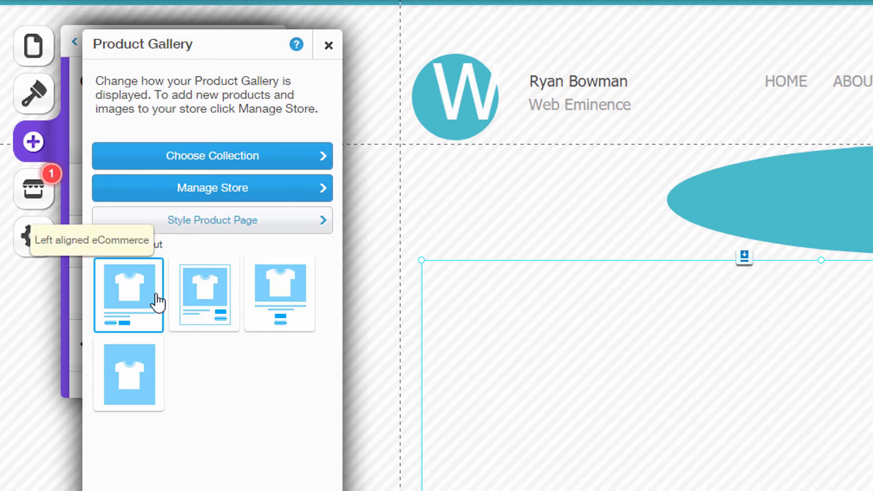
left_click(195, 300)
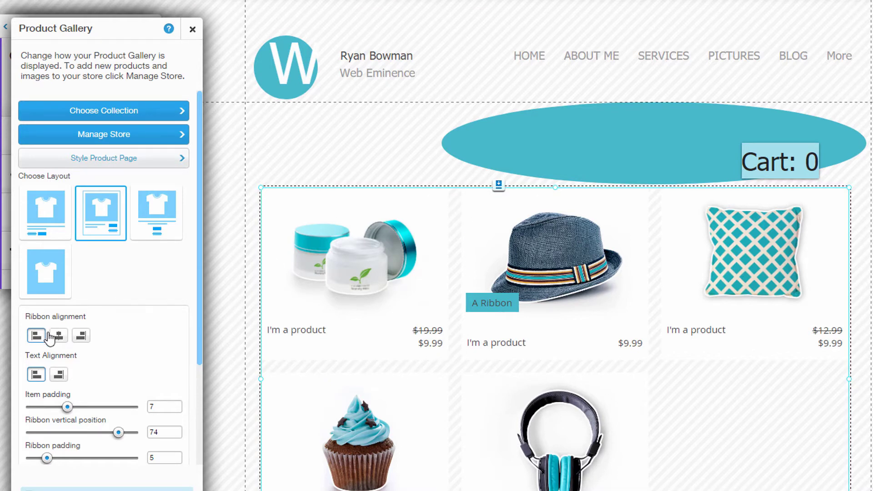
Scroll down the Shop page and select the lower product grid
scroll(56, 344, "down", 2)
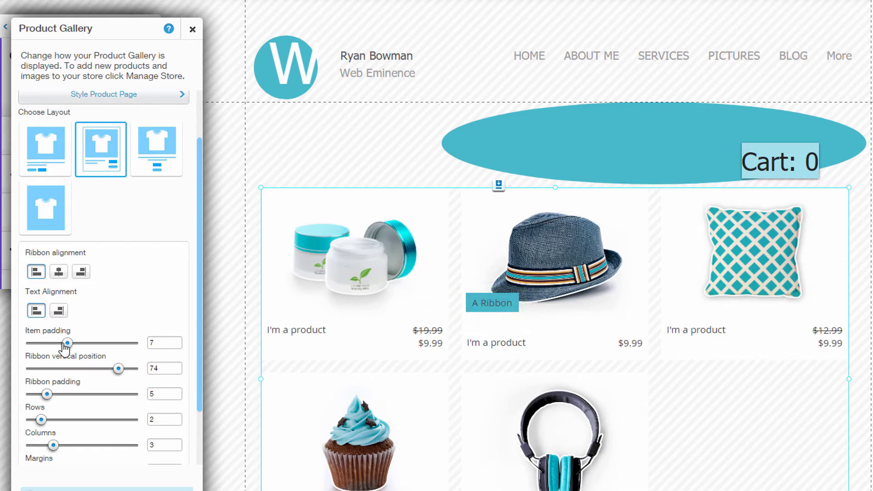
scroll(64, 349, "down", 2)
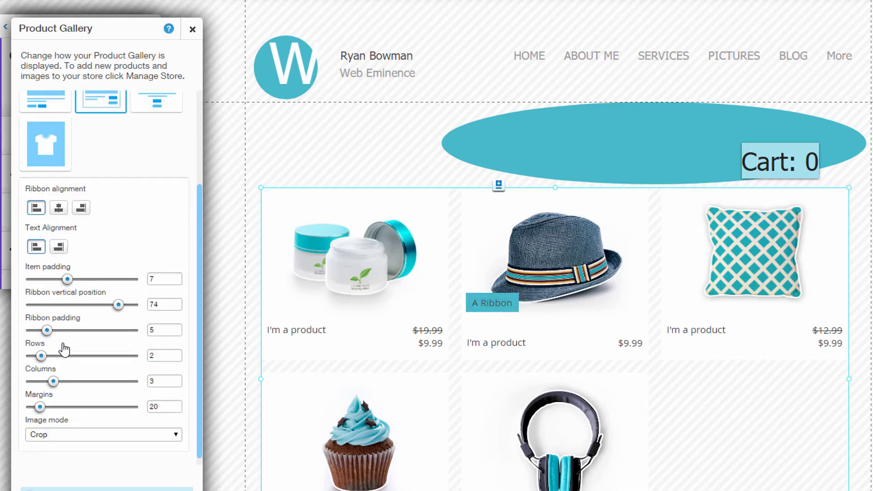
scroll(56, 359, "down", 1)
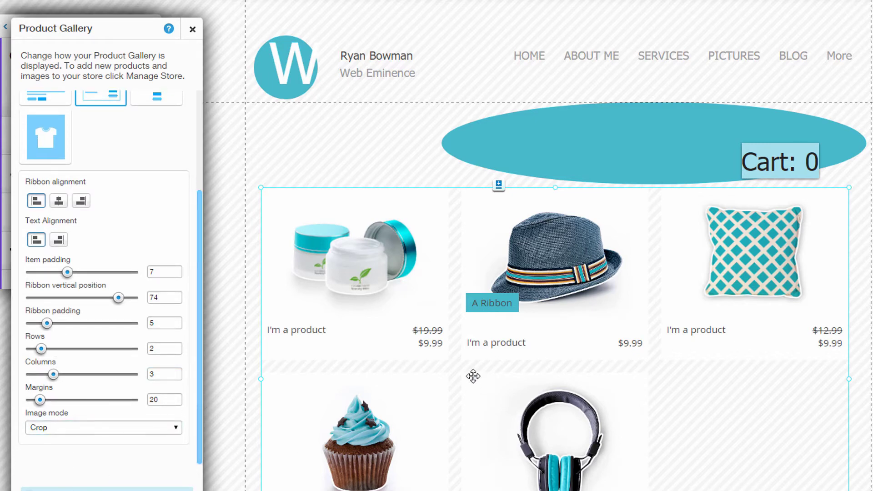
scroll(583, 387, "down", 1)
scroll(583, 388, "down", 7)
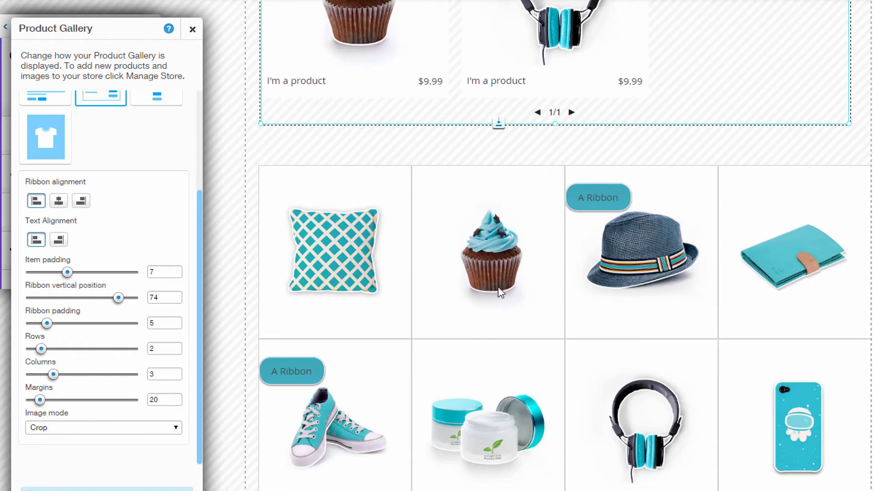
left_click(381, 268)
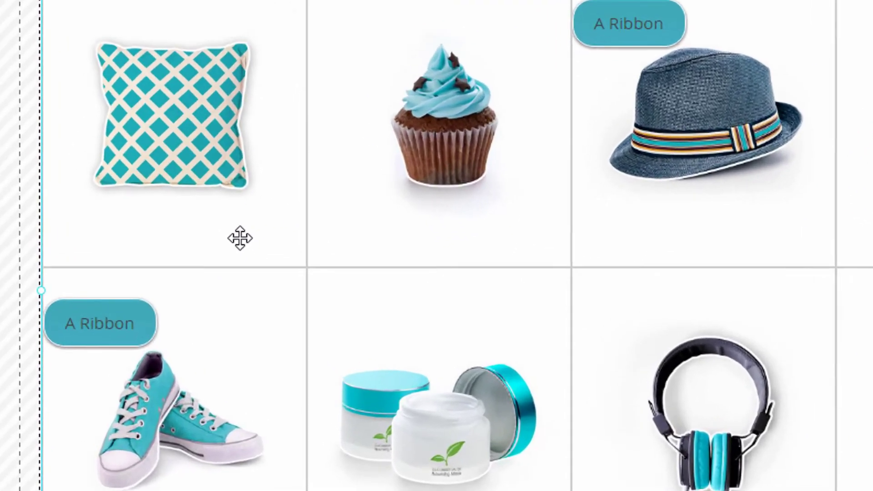
left_click(240, 238)
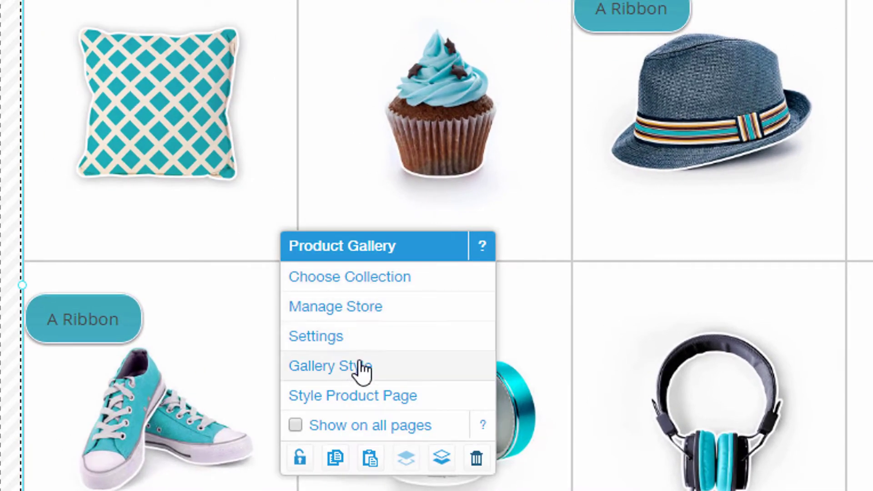
left_click(313, 360)
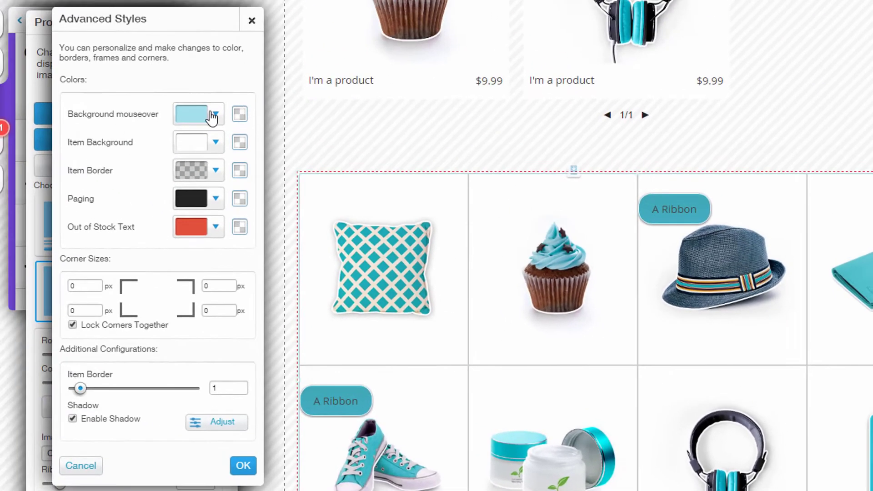
left_click(92, 286)
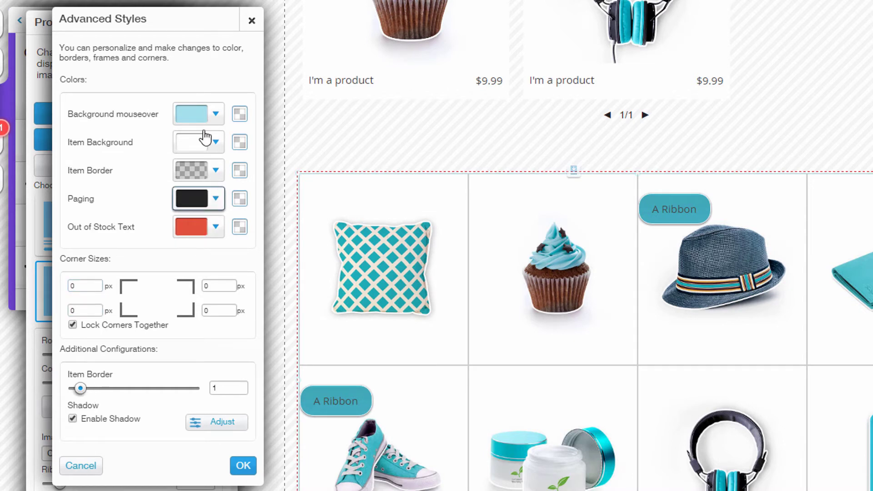
left_click(252, 20)
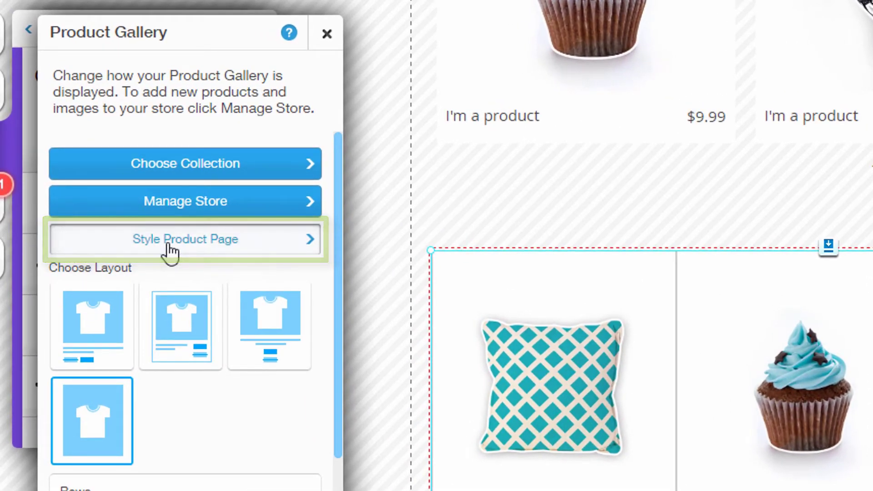
left_click(168, 249)
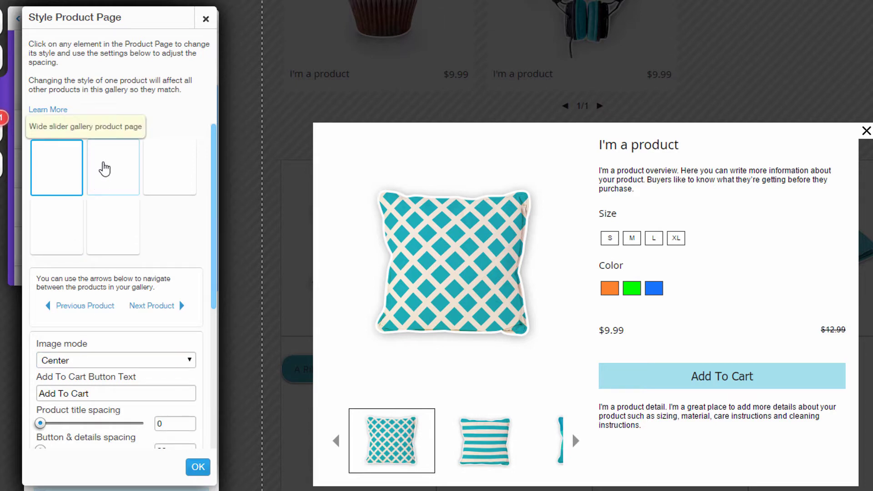
scroll(103, 169, "down", 1)
scroll(113, 169, "up", 1)
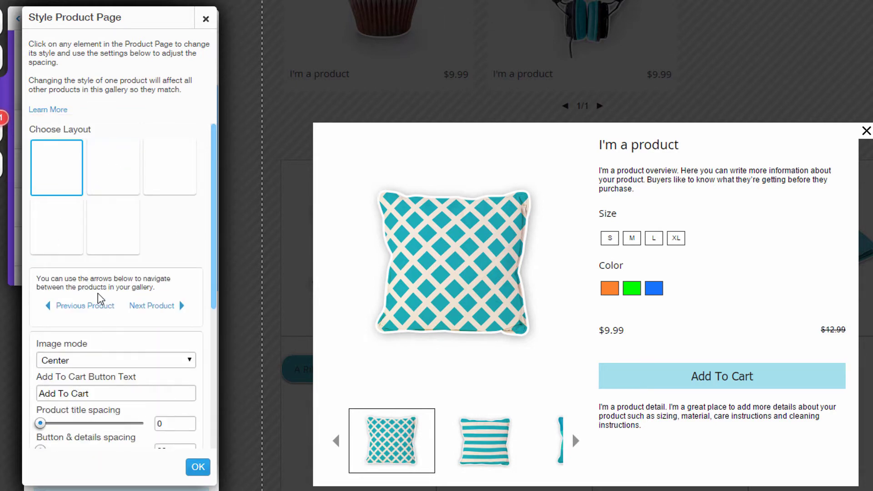
scroll(136, 295, "down", 1)
scroll(145, 297, "down", 1)
scroll(58, 300, "down", 2)
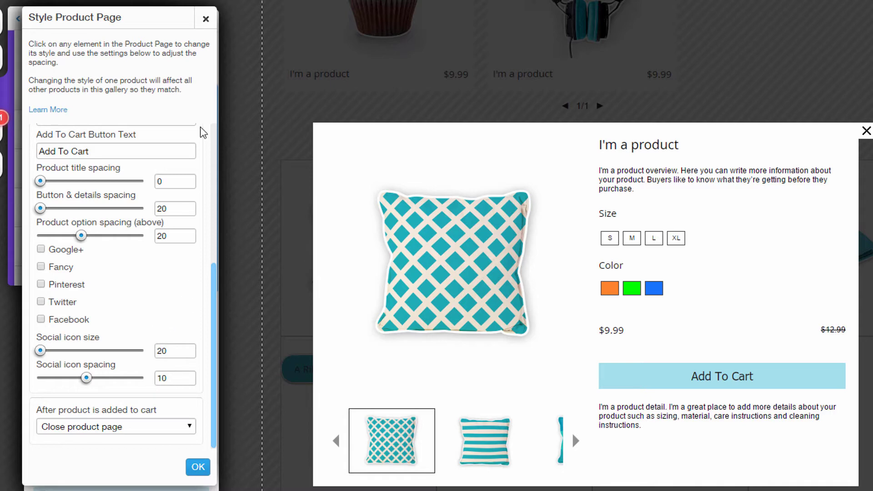
left_click(205, 20)
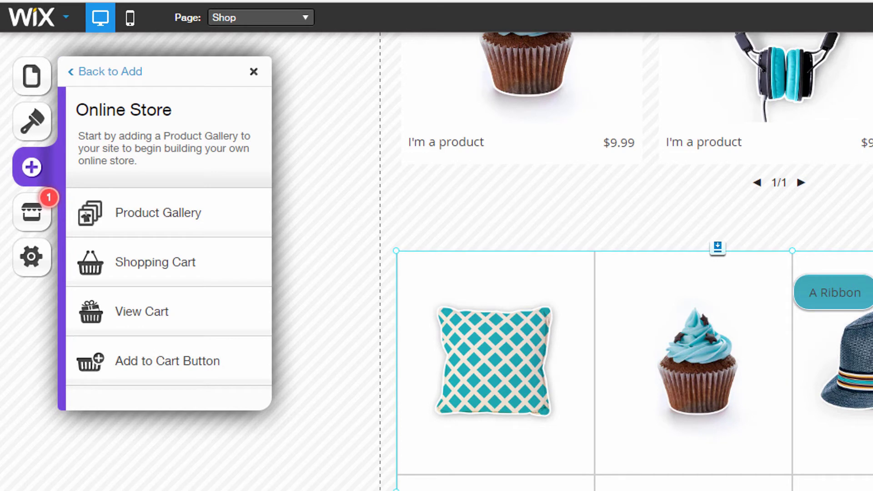
Add an Add to Cart button with no product, move it above the grid, then delete it
left_click(192, 369)
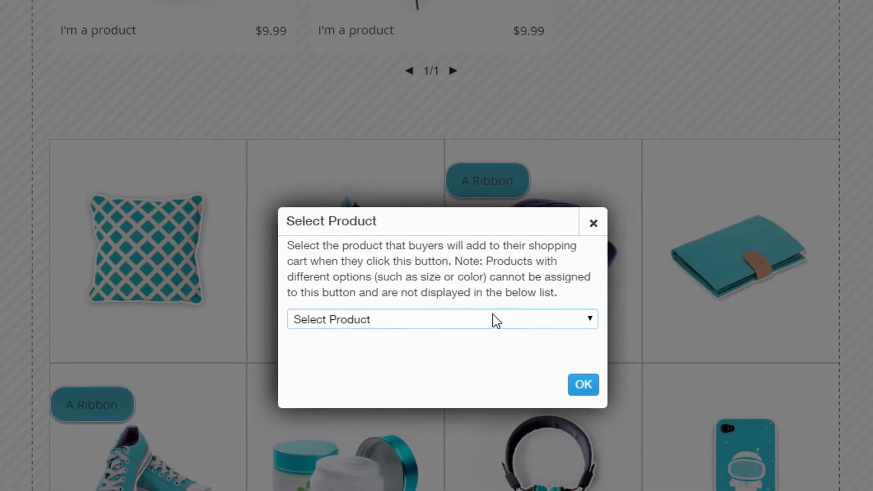
left_click(712, 388)
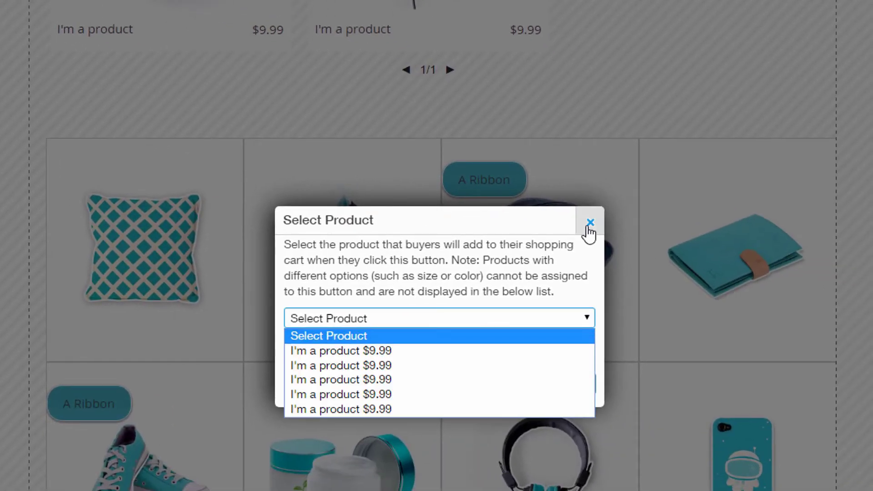
left_click(589, 231)
left_click(581, 228)
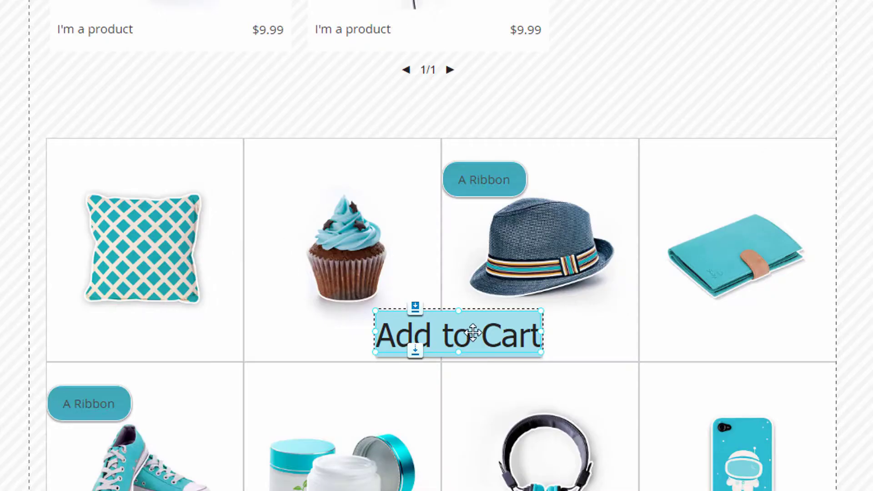
left_click_drag(484, 334, 676, 66)
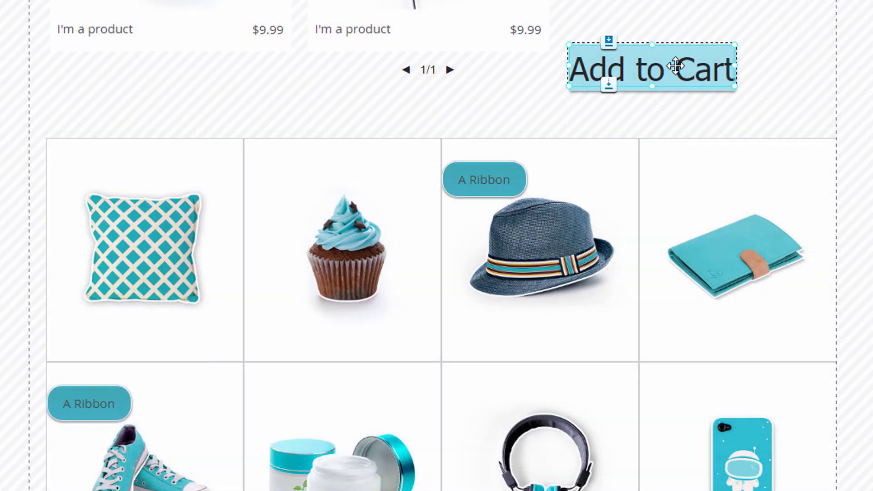
key("Delete")
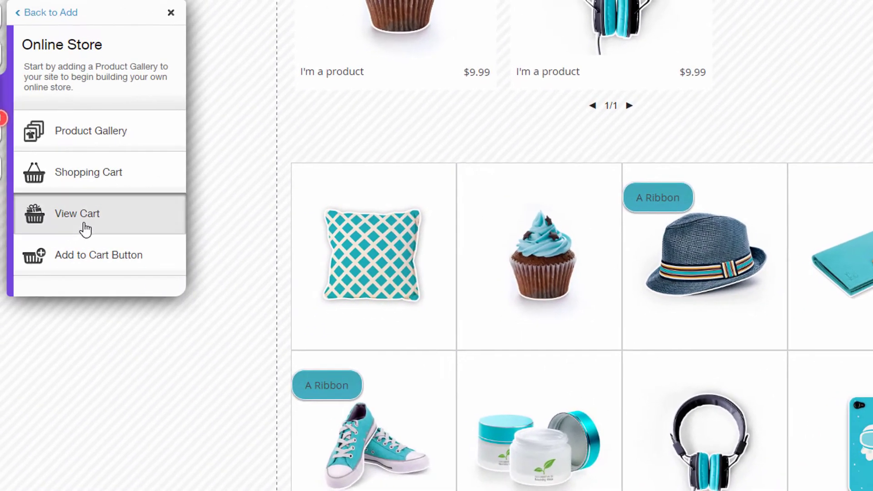
Add a Cart: 0 View Cart widget, skip linking it to a page, and close the elements list
left_click(86, 229)
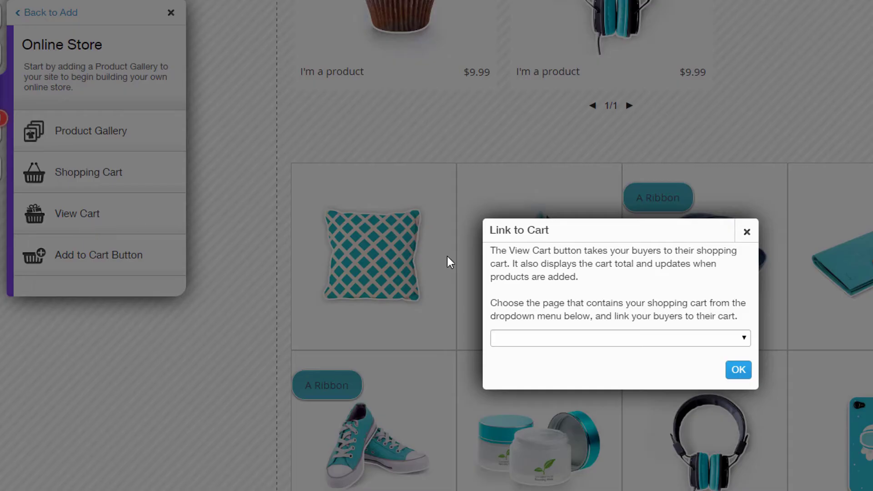
left_click(648, 341)
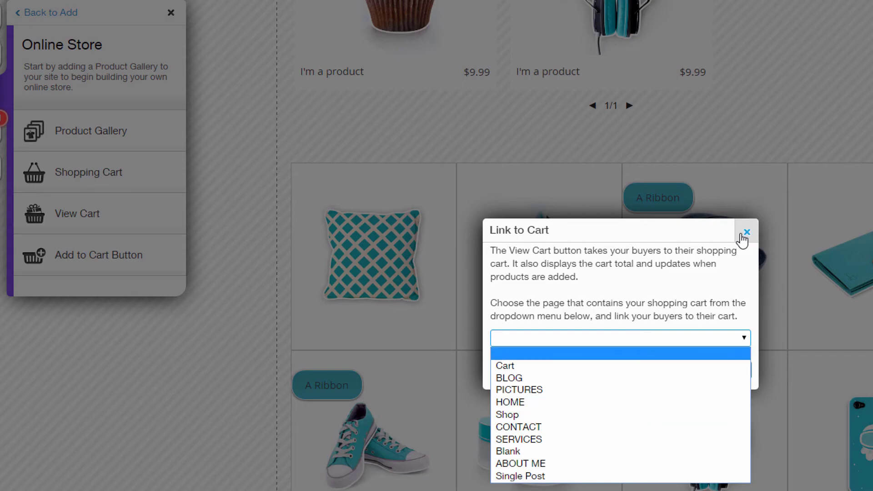
left_click(746, 232)
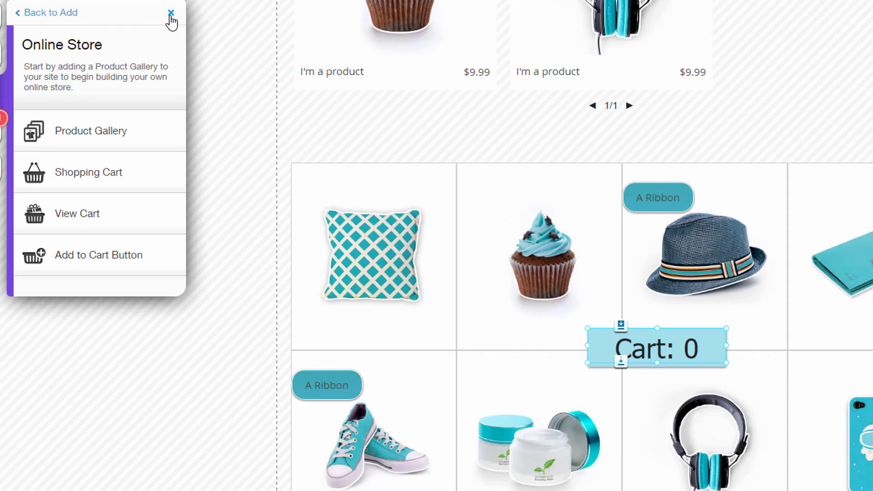
left_click(171, 14)
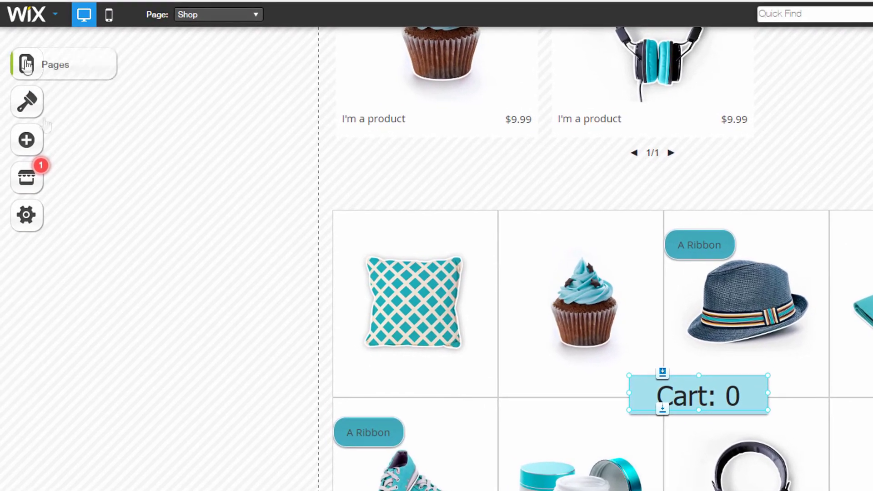
Switch to the Cart page and delete the extra Add to Cart button there
left_click(26, 65)
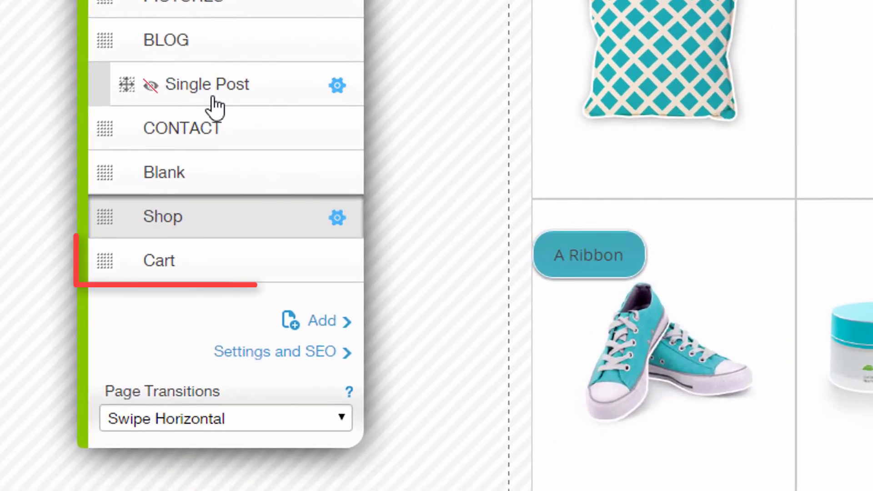
left_click(168, 254)
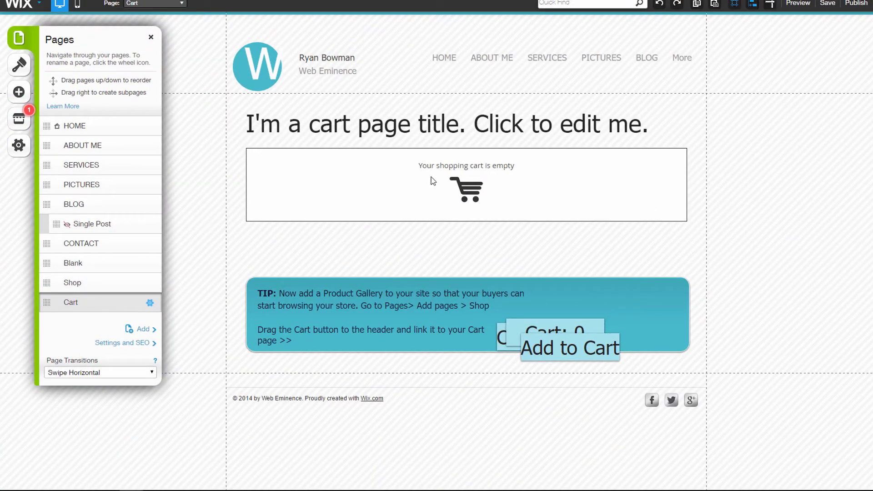
left_click(405, 193)
left_click(580, 347)
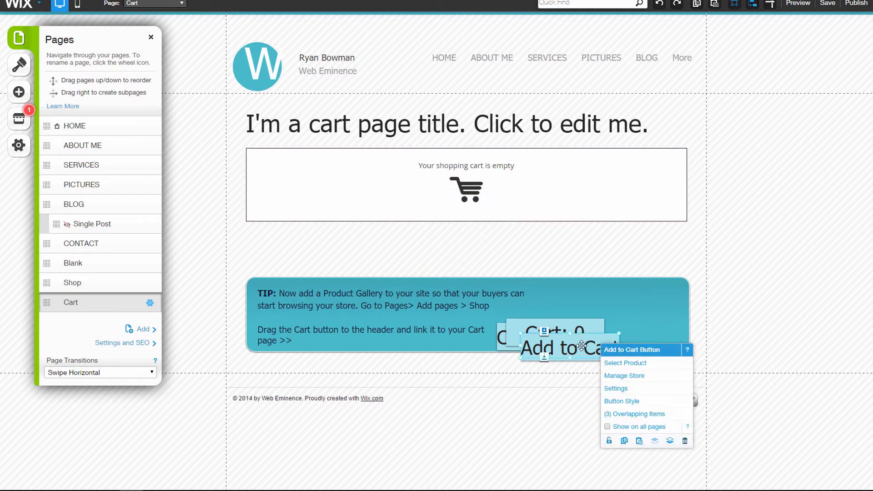
left_click_drag(582, 342, 600, 253)
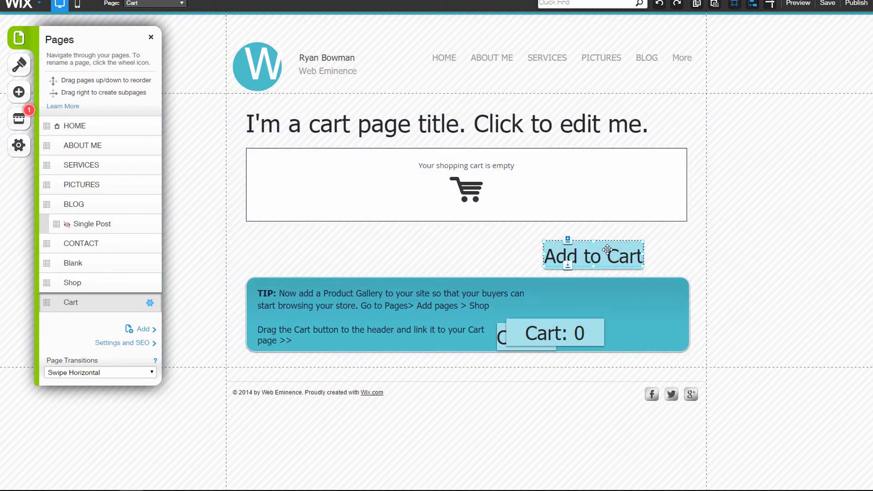
key("Delete")
Select the Cart: 0 button and its tip box, then bring up the Online Store elements
left_click(586, 336)
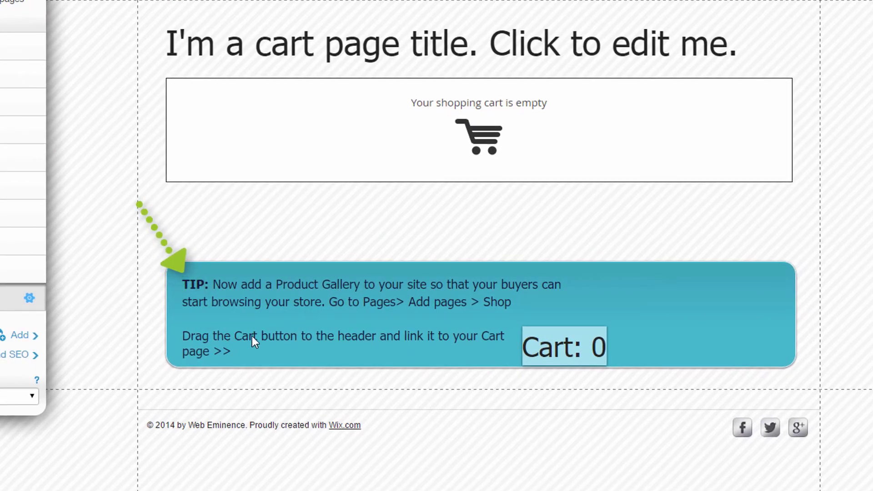
left_click(553, 351)
left_click(563, 343)
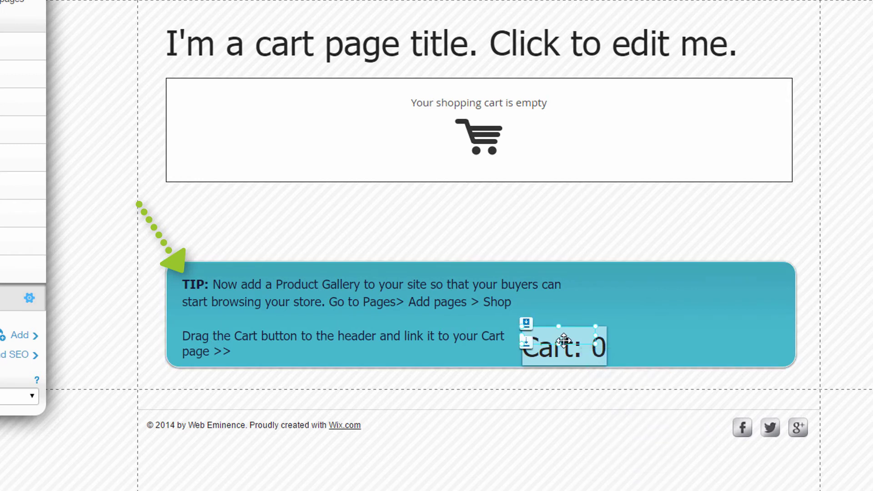
left_click(648, 323)
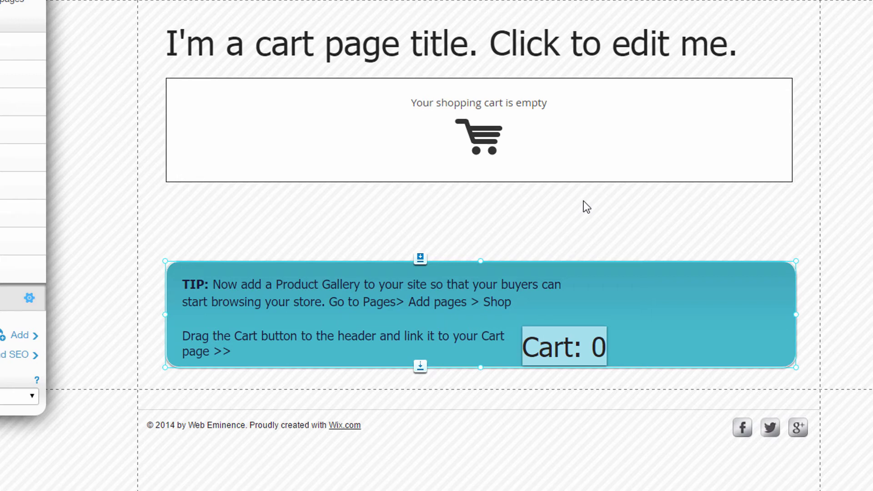
left_click(583, 202)
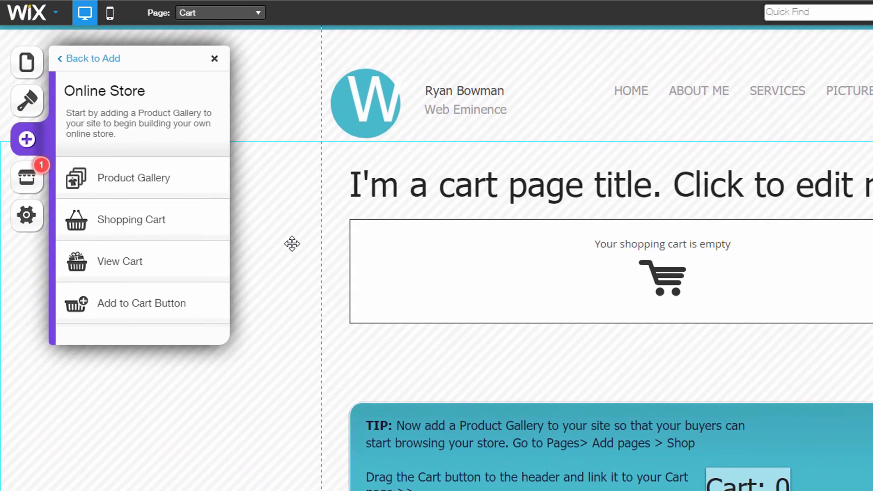
Add a 'Cart: 0' View Cart button linked to the Cart page, placed just below the shopping cart
left_click(136, 267)
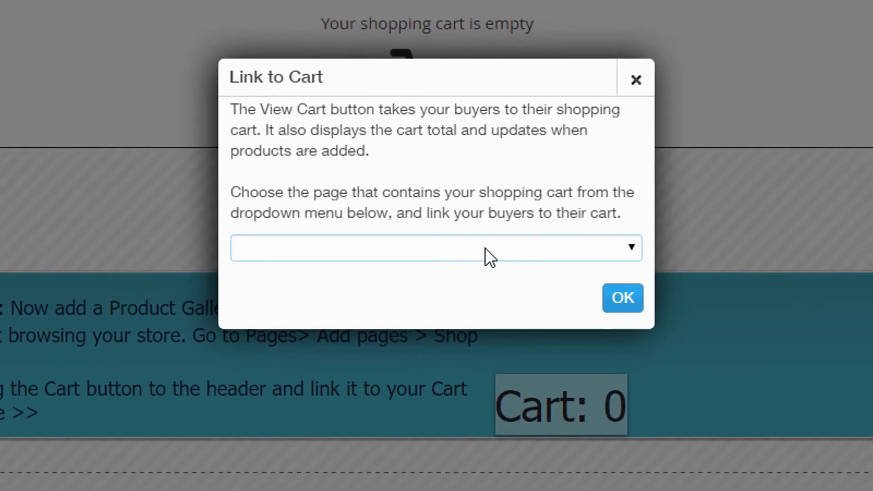
left_click(693, 384)
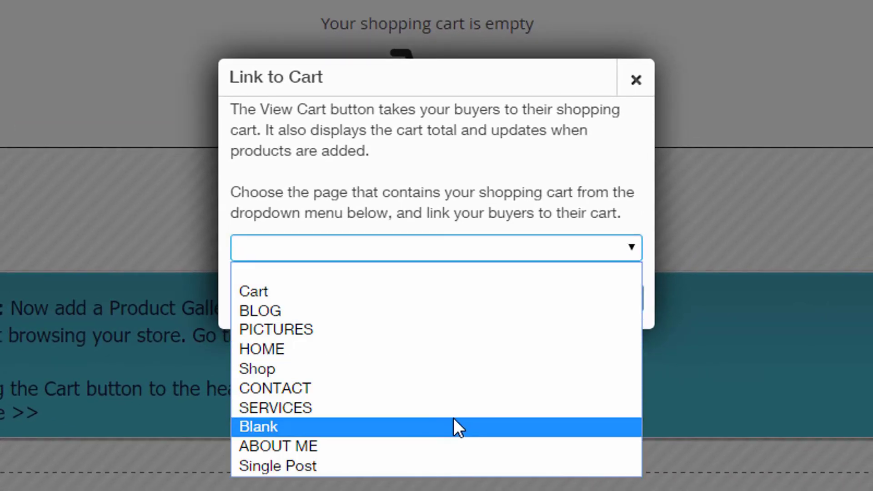
left_click(269, 287)
left_click(615, 303)
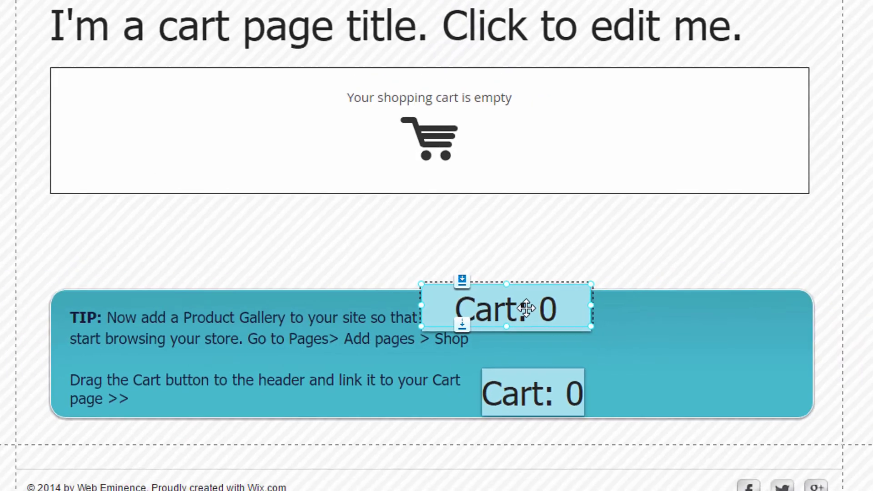
left_click_drag(526, 309, 146, 243)
left_click_drag(234, 274, 236, 273)
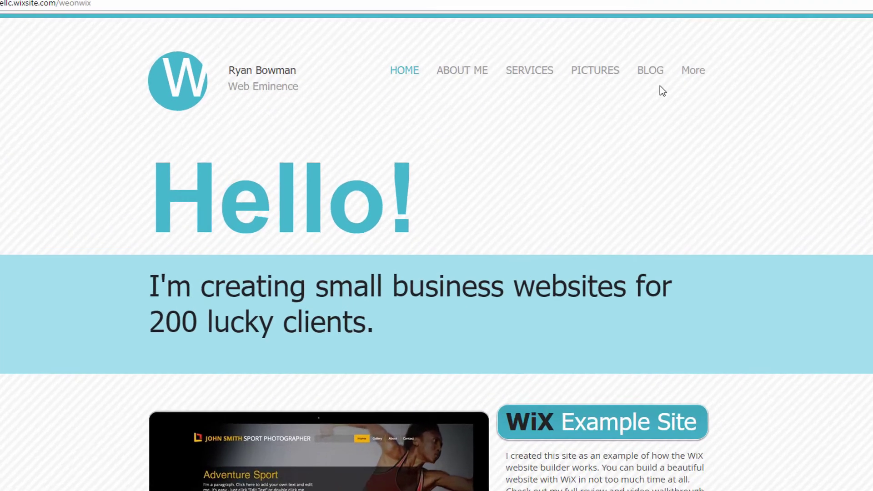
On the live site's Shop page, add the cream-jar product to the cart, bringing it to Cart: 2
mouse_move(632, 73)
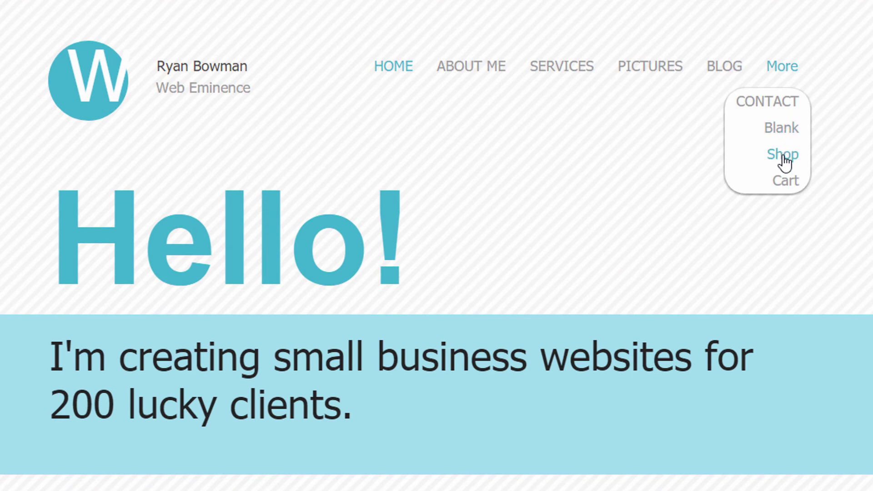
left_click(752, 164)
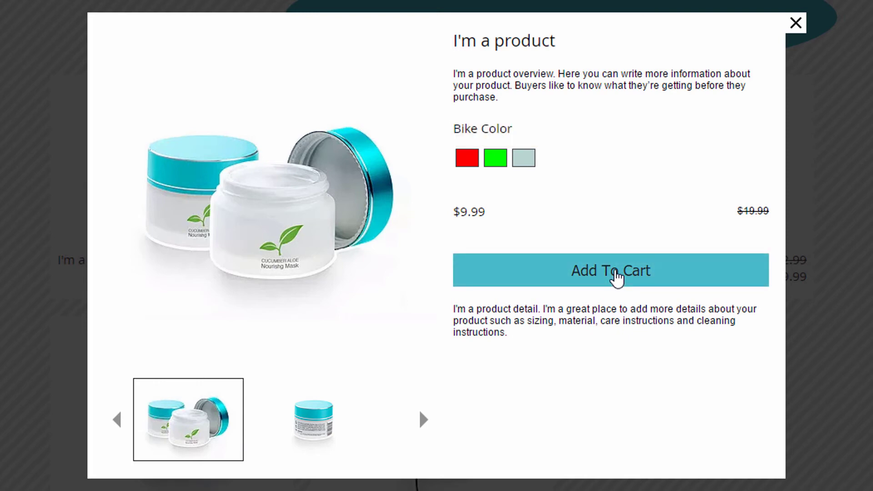
left_click(617, 276)
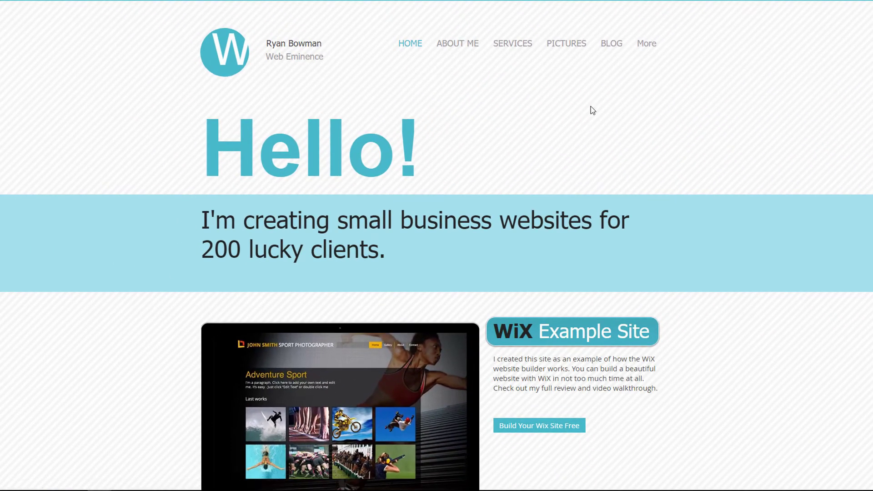
Open the live Cart page with two $9.99 products ($19.98 total) and try checking out
mouse_move(648, 54)
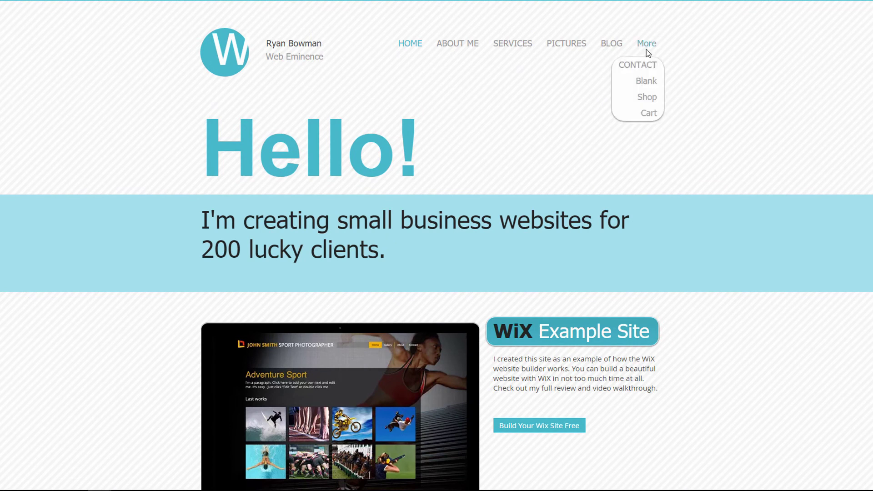
left_click(647, 113)
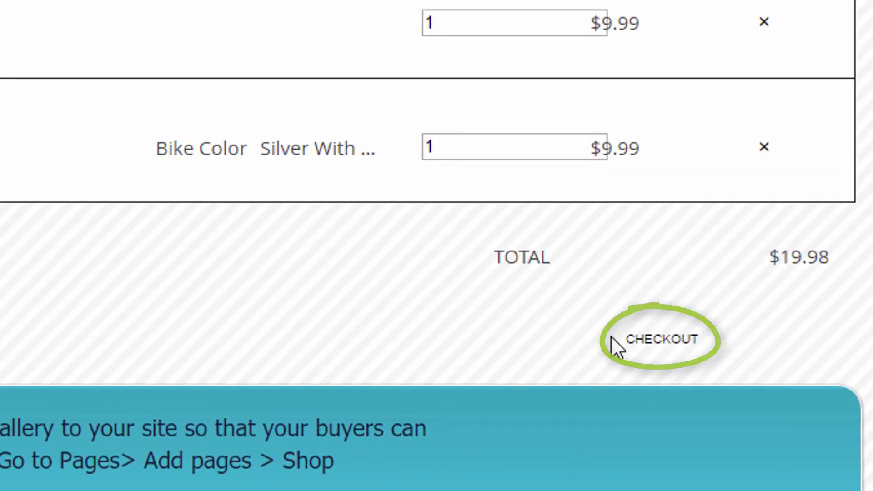
left_click(664, 338)
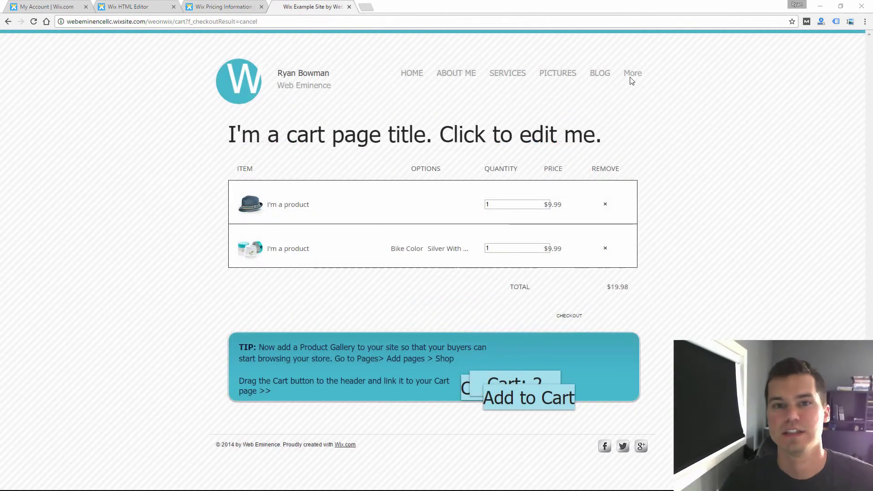
Remove the hat from the cart, then re-add it from the Shop's quick view by stepping from the pillow to the hat
mouse_move(629, 80)
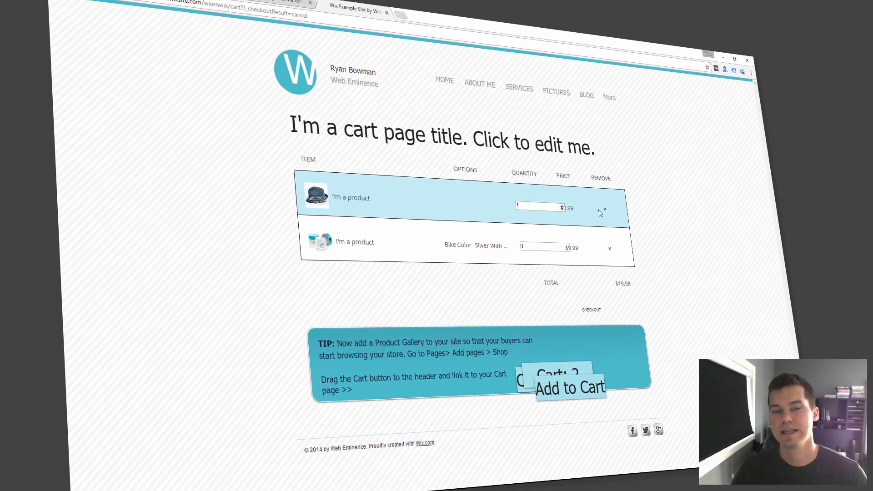
left_click(604, 210)
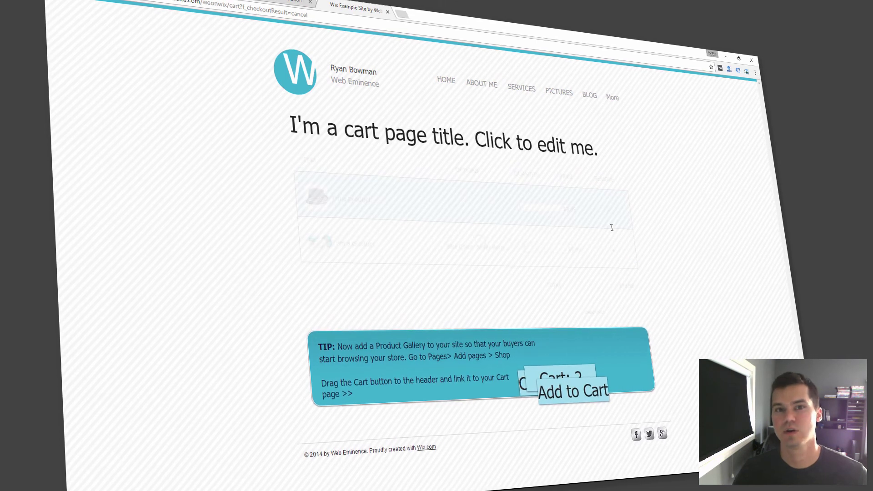
mouse_move(615, 98)
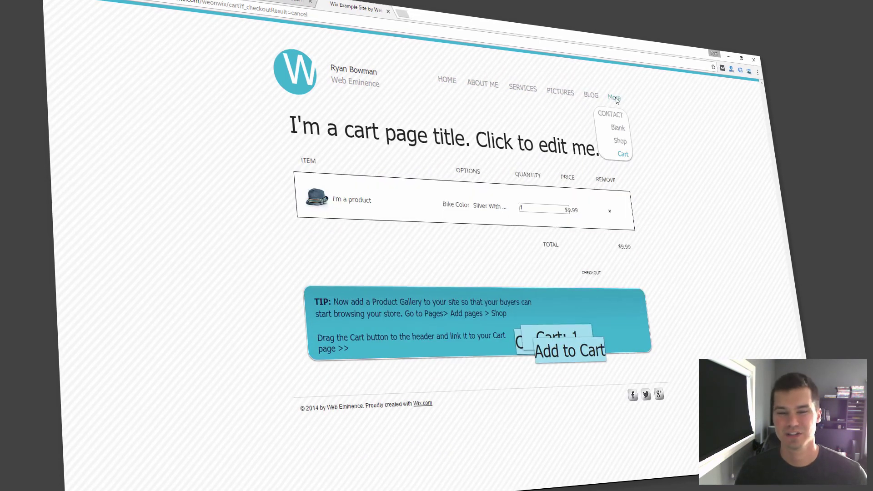
left_click(626, 143)
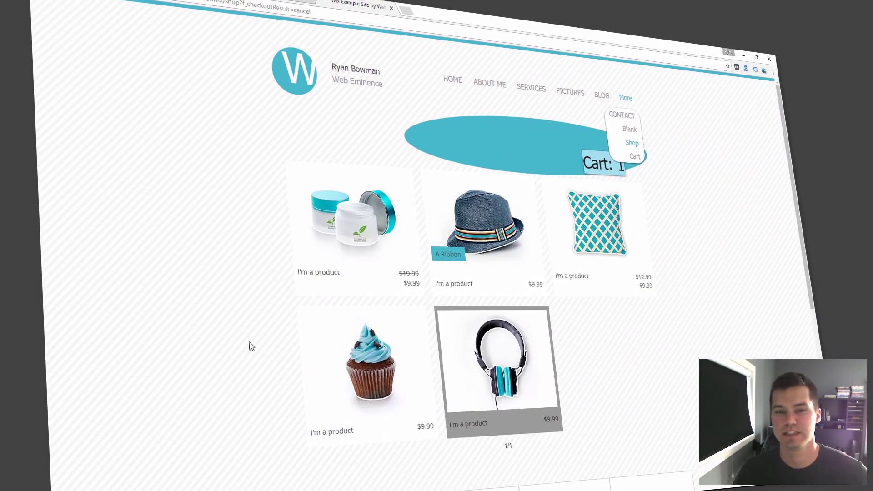
scroll(246, 345, "down", 6)
mouse_move(344, 202)
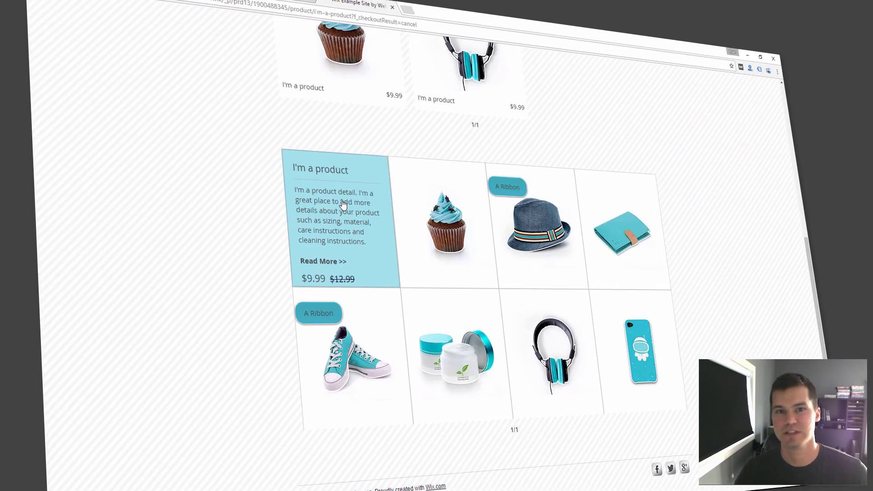
left_click(359, 214)
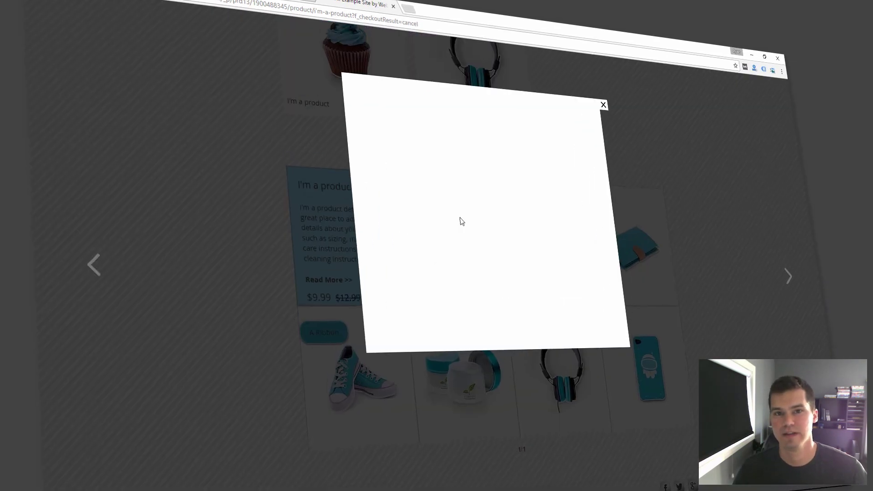
left_click(794, 279)
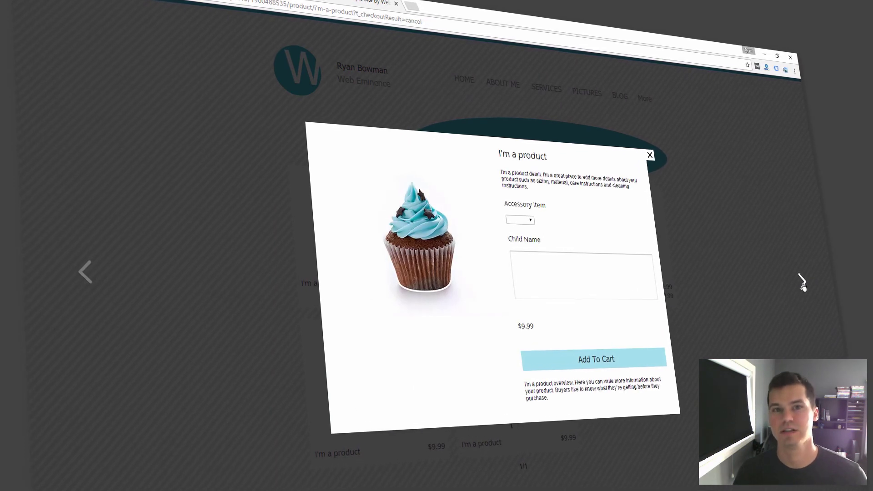
left_click(802, 282)
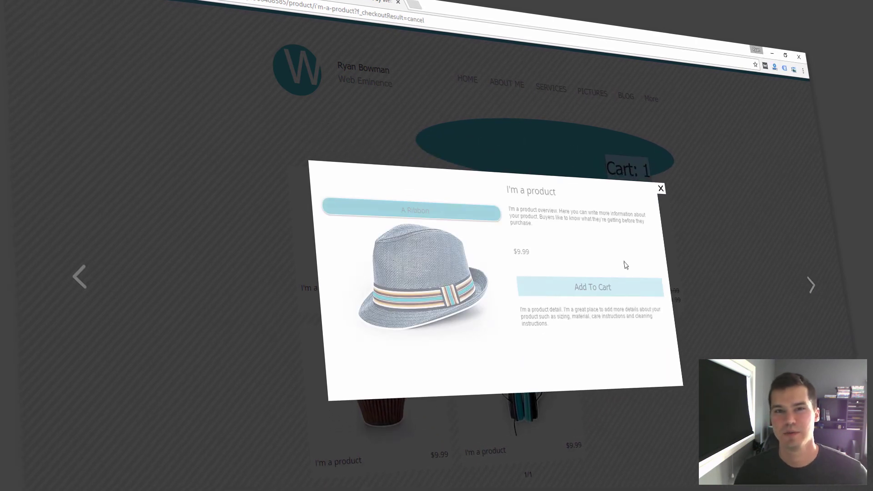
left_click(594, 290)
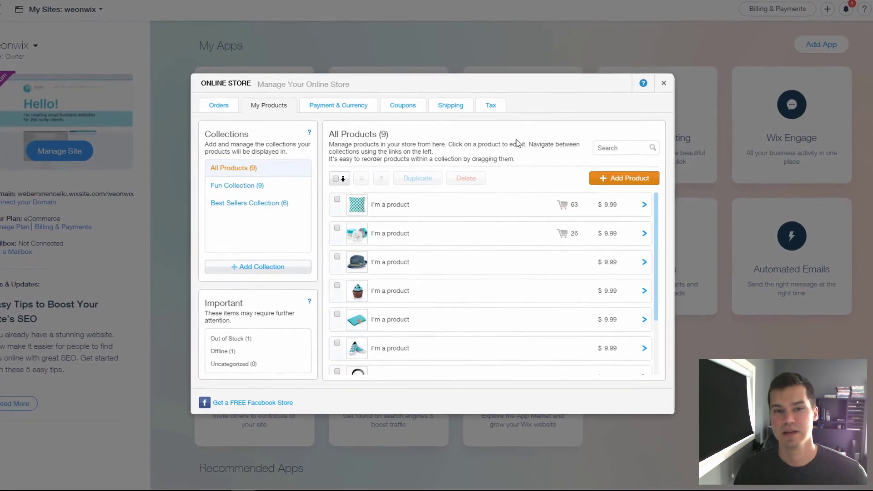
Open and close an empty new-product form and the pillow's product details without saving anything
left_click(620, 180)
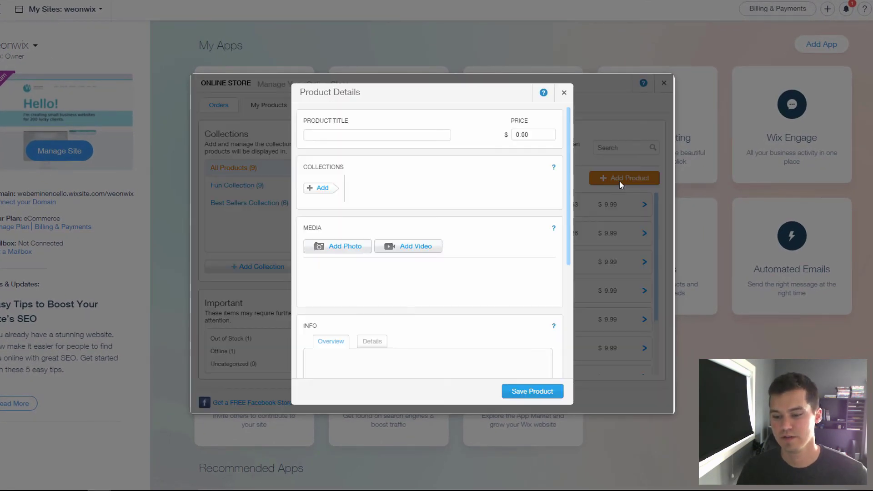
left_click(564, 92)
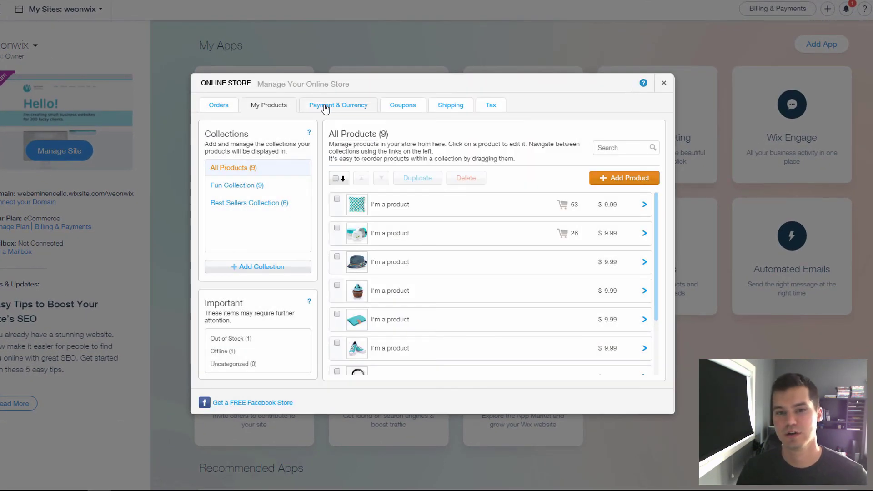
left_click(408, 209)
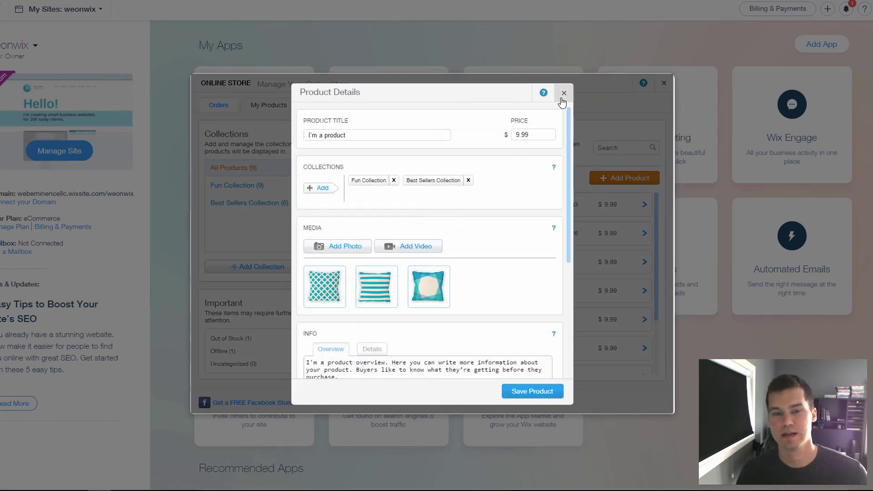
left_click(562, 95)
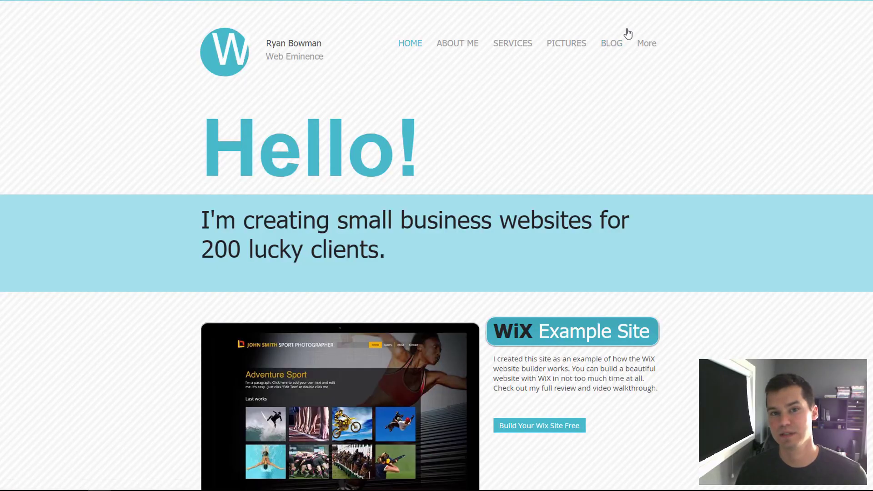
mouse_move(645, 46)
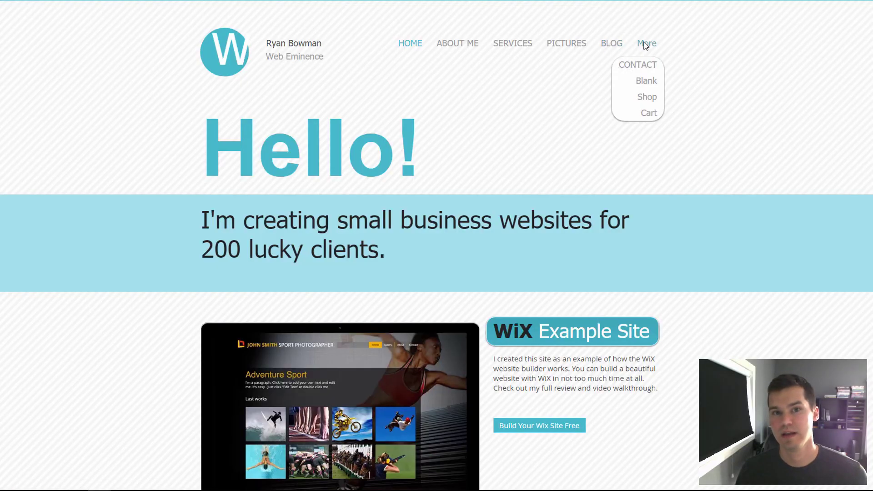
Add the hat from its Shop quick view, raising the counter to Cart: 1, then go to the Cart page
left_click(646, 103)
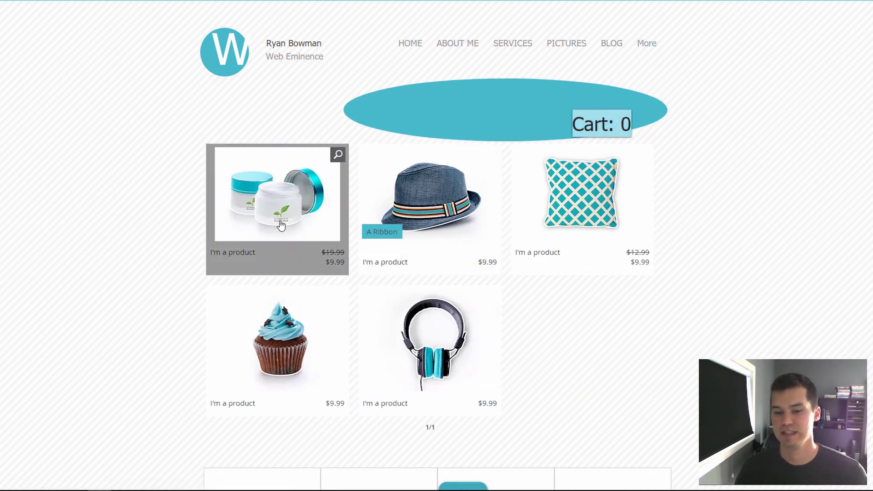
left_click(440, 208)
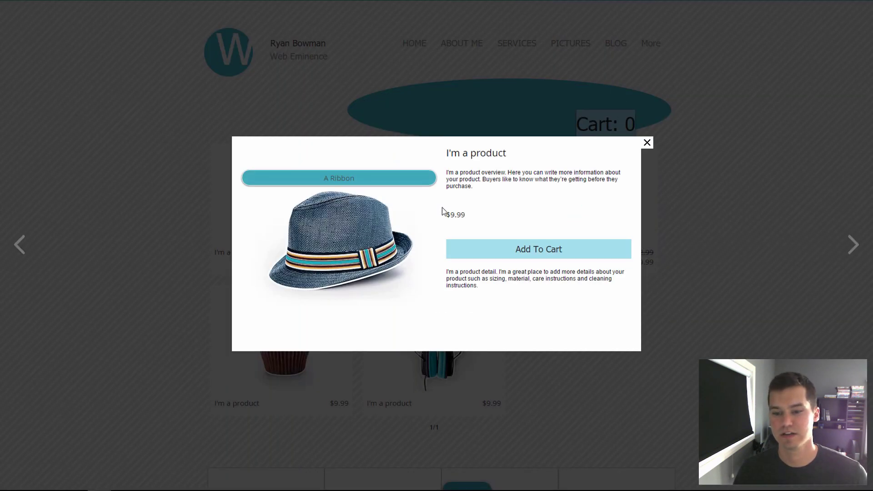
left_click(507, 250)
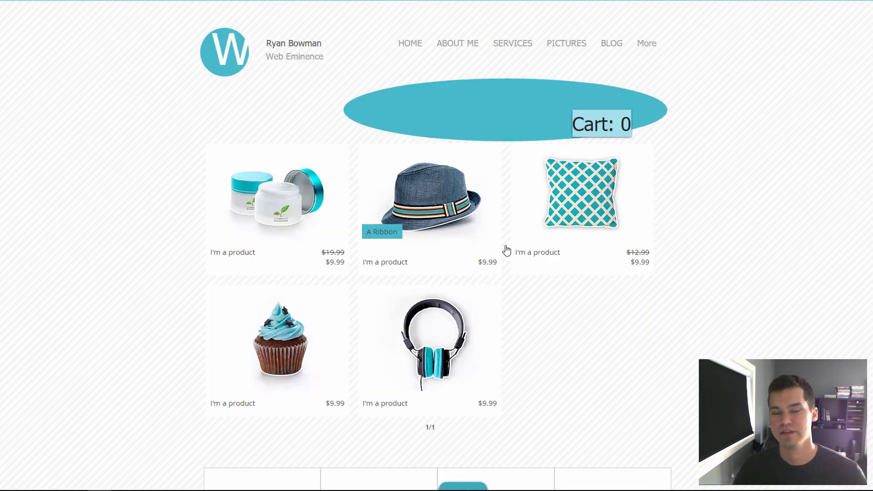
left_click(610, 127)
mouse_move(651, 47)
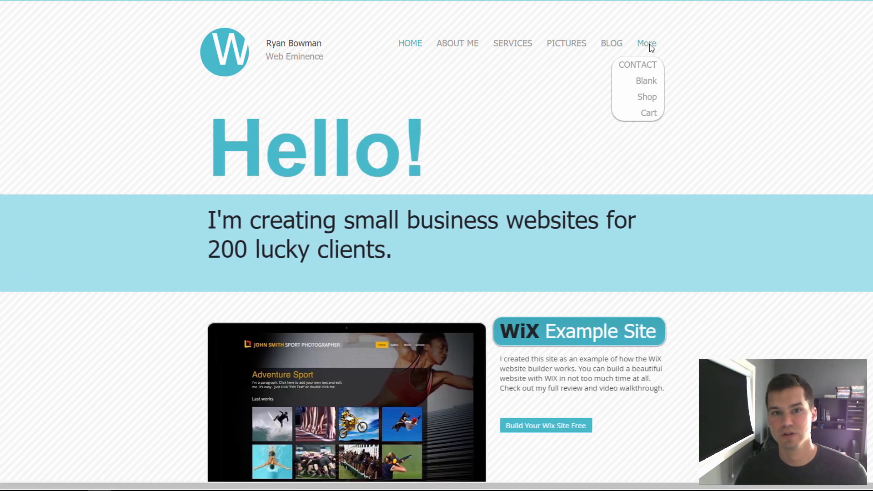